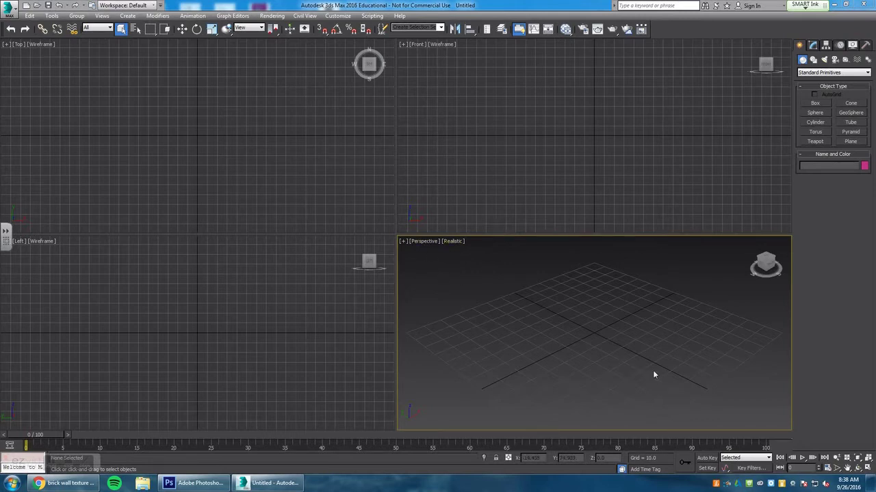
# In a maximized Perspective view, create a box 12.76 long, 81.938 wide and 36.722 high
pyautogui.click(868, 469)
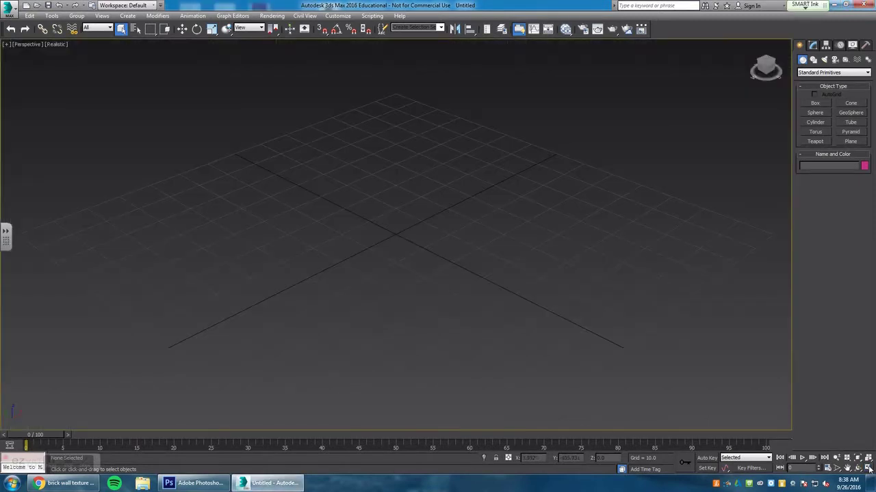
pyautogui.click(813, 103)
pyautogui.moveTo(255, 249); pyautogui.dragTo(516, 159)
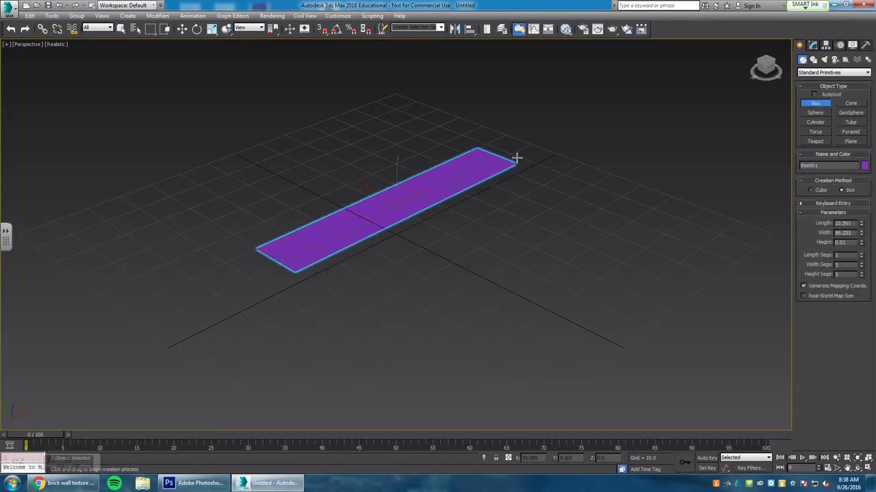
pyautogui.click(500, 63)
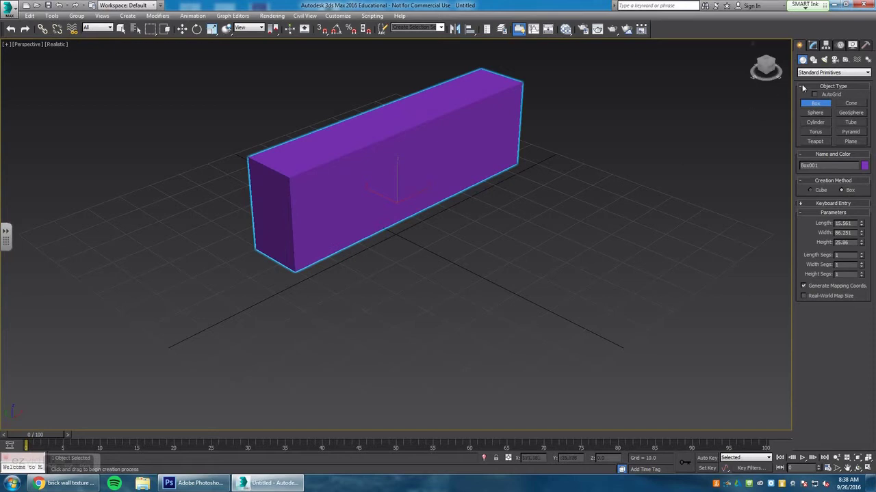
pyautogui.click(814, 45)
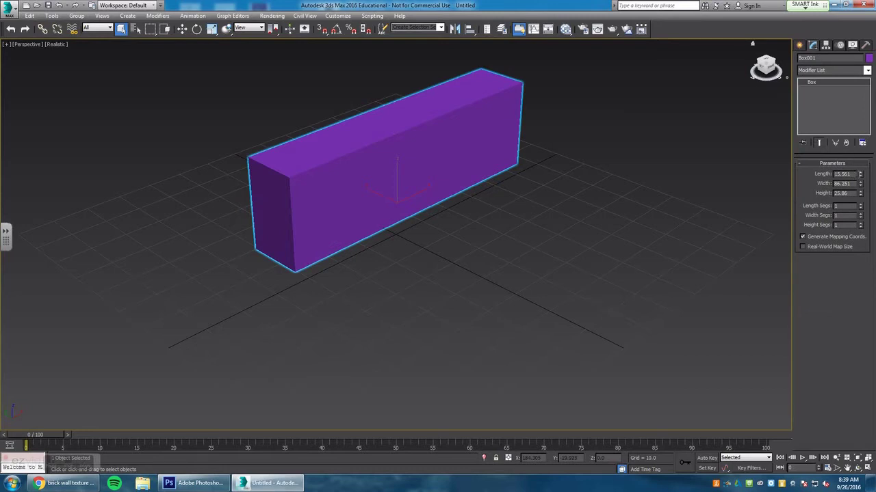
pyautogui.moveTo(859, 175); pyautogui.dragTo(857, 193)
# Centre the box at the world origin with X and Y set to 0, then deselect it
pyautogui.click(182, 28)
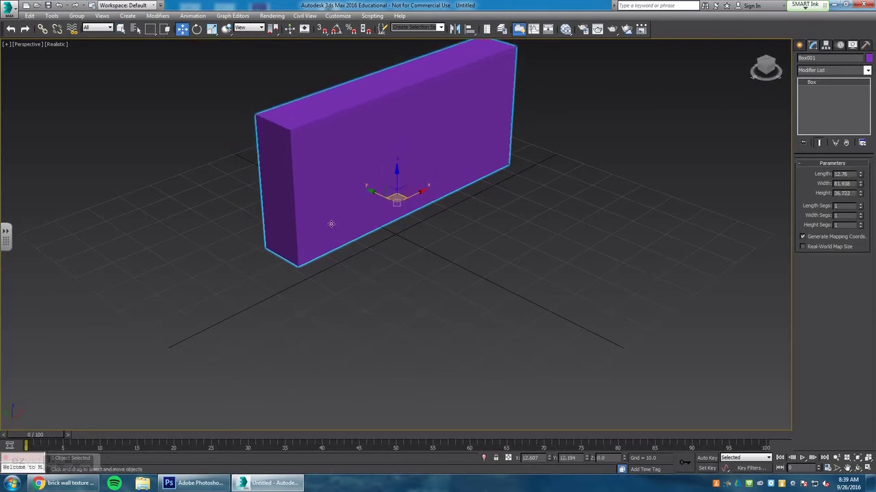
pyautogui.rightClick(549, 458)
pyautogui.rightClick(586, 457)
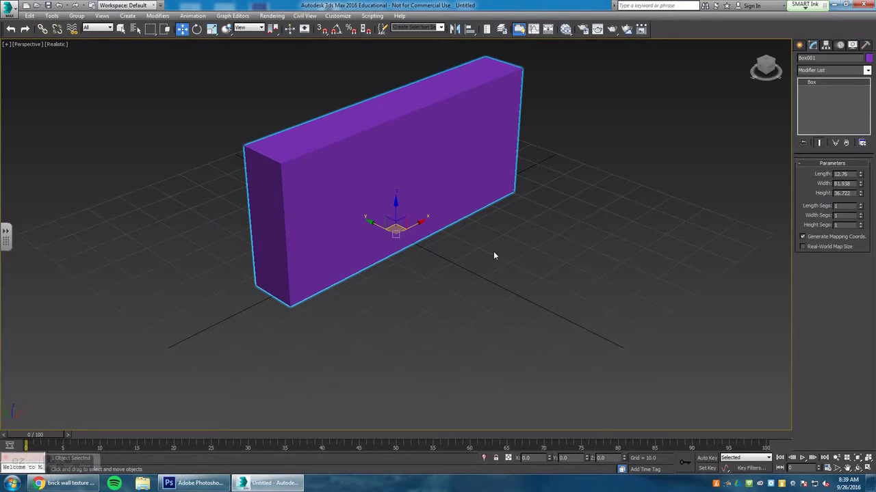
pyautogui.click(439, 244)
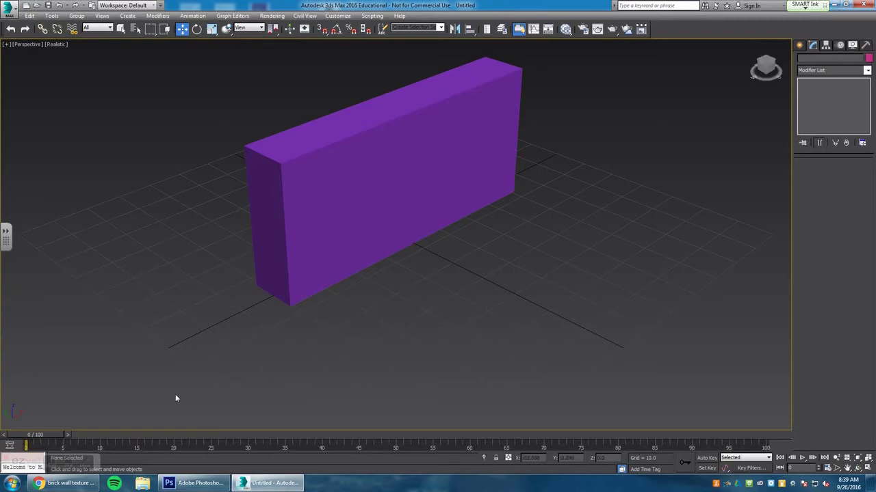
# Filter the 'brick wall texture' results to larger than 1024×768 and preview the first red brick image
pyautogui.click(65, 483)
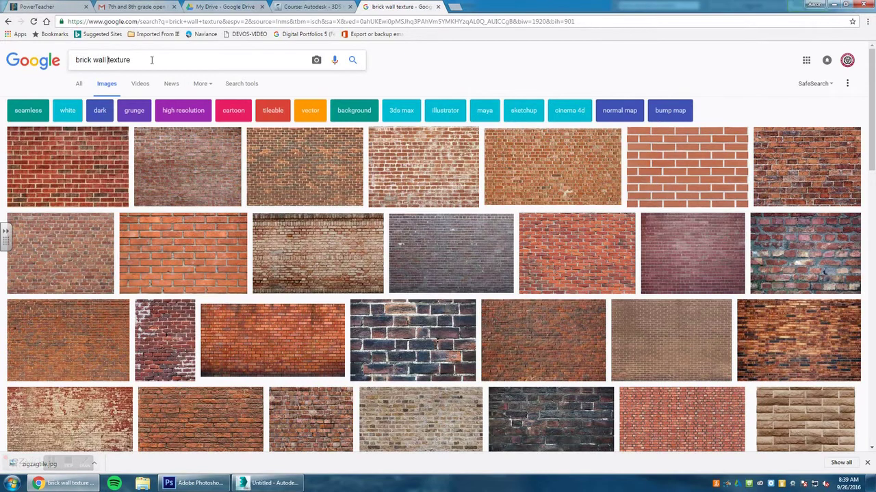
pyautogui.moveTo(152, 59); pyautogui.dragTo(108, 60)
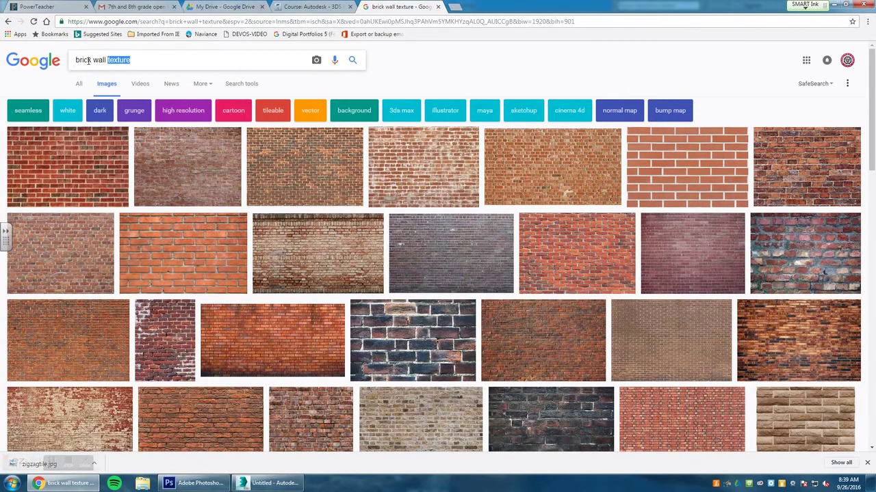
pyautogui.click(135, 61)
pyautogui.click(205, 85)
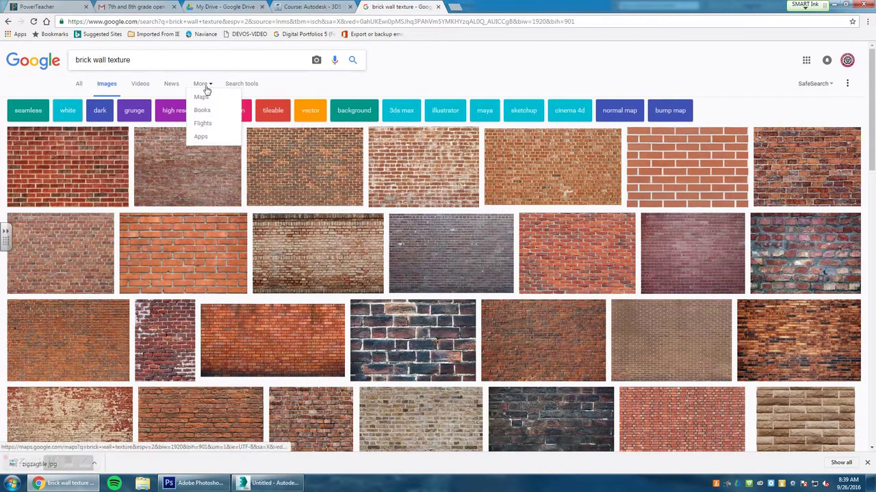
pyautogui.click(253, 84)
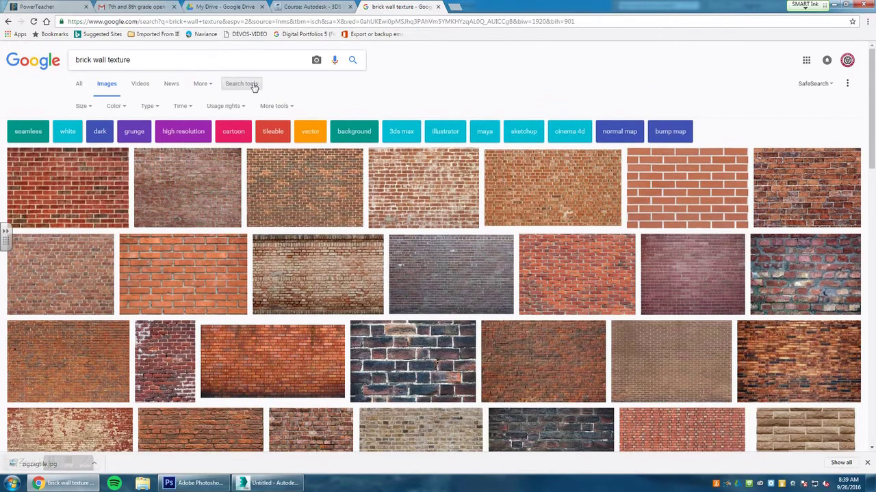
pyautogui.click(90, 108)
pyautogui.moveTo(96, 177)
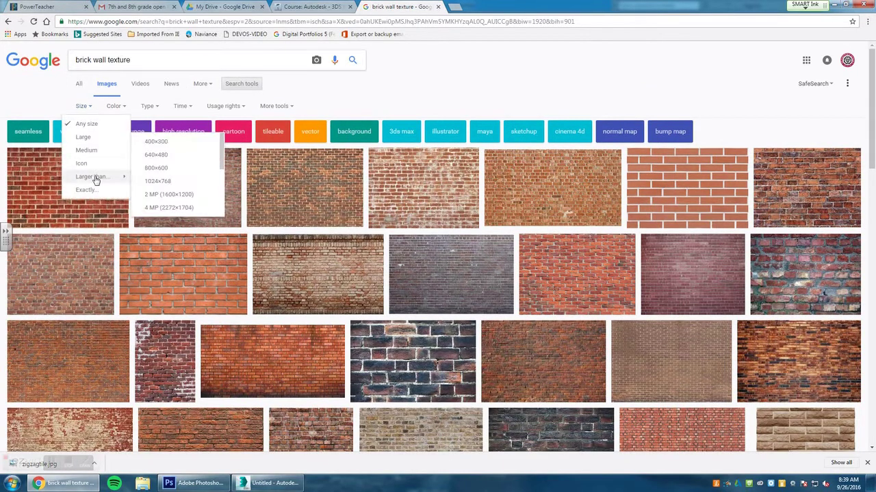
pyautogui.click(171, 183)
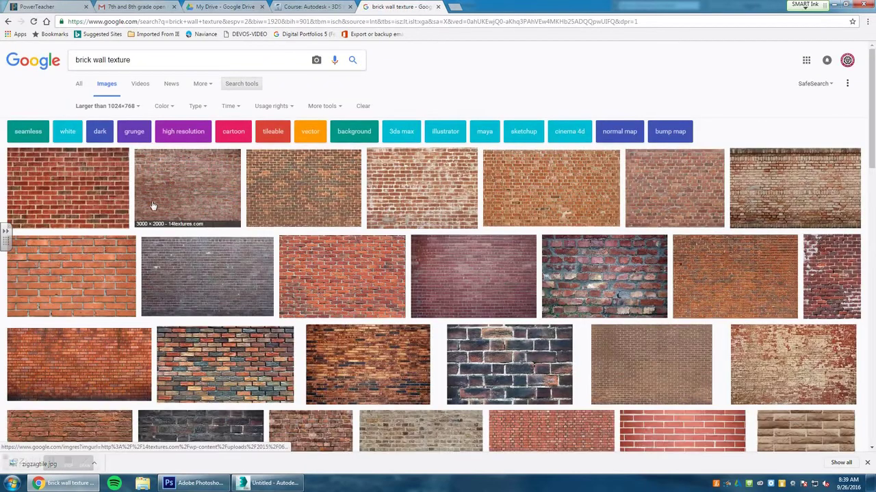
pyautogui.click(64, 185)
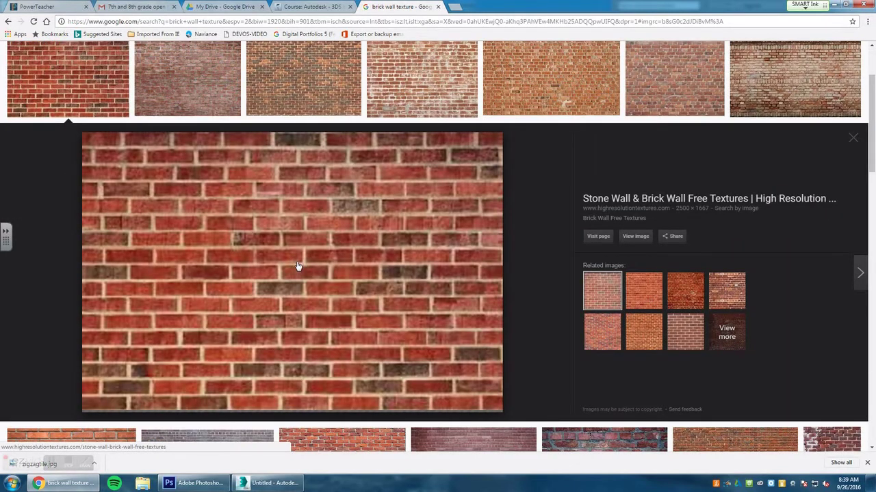
# Save the previewed brick image to the Desktop as brick-wall-free-textures-01.jpg
pyautogui.rightClick(317, 226)
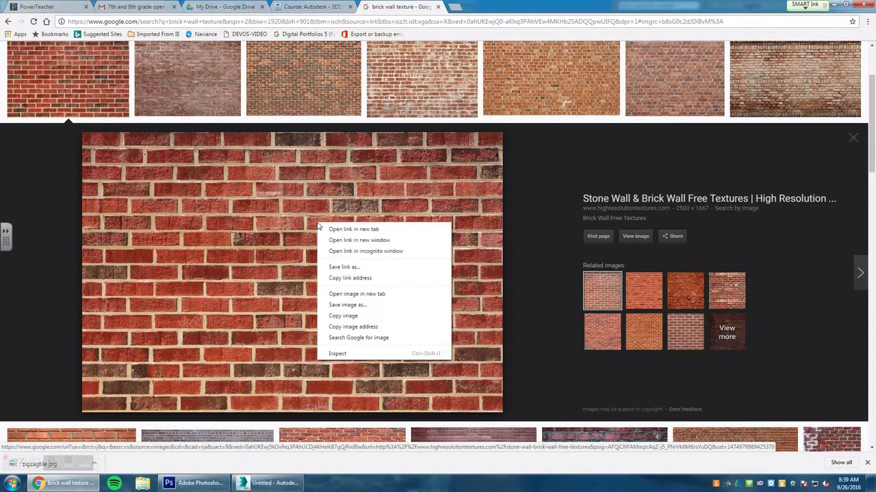
pyautogui.click(360, 305)
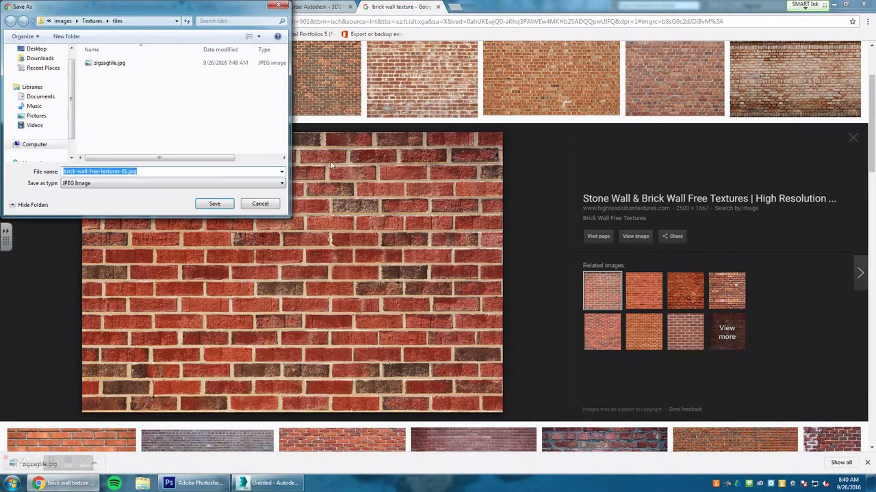
pyautogui.click(40, 50)
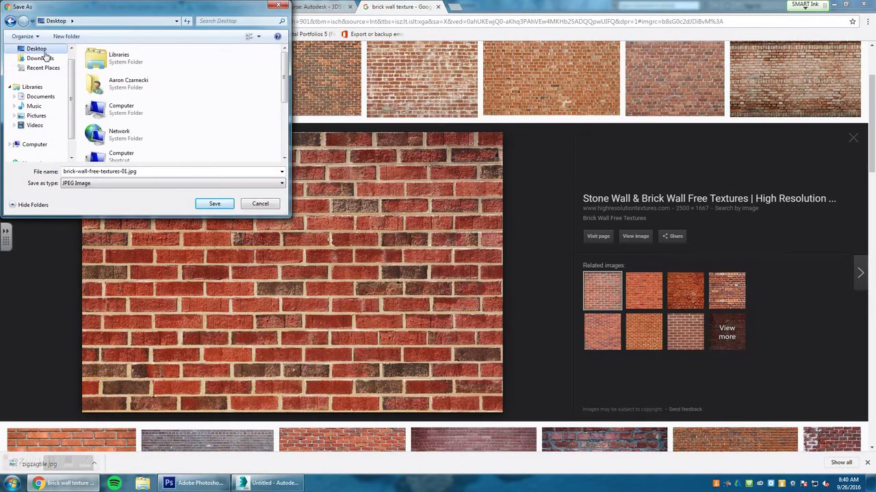
pyautogui.doubleClick(123, 172)
pyautogui.click(212, 204)
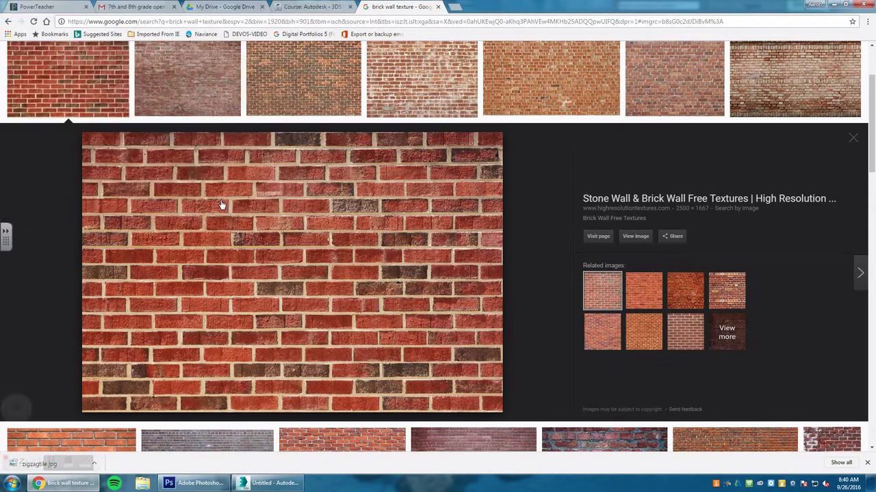
# Drop the image onto the desktop, keep the existing file, and minimize Chrome
pyautogui.moveTo(456, 8); pyautogui.dragTo(360, 71)
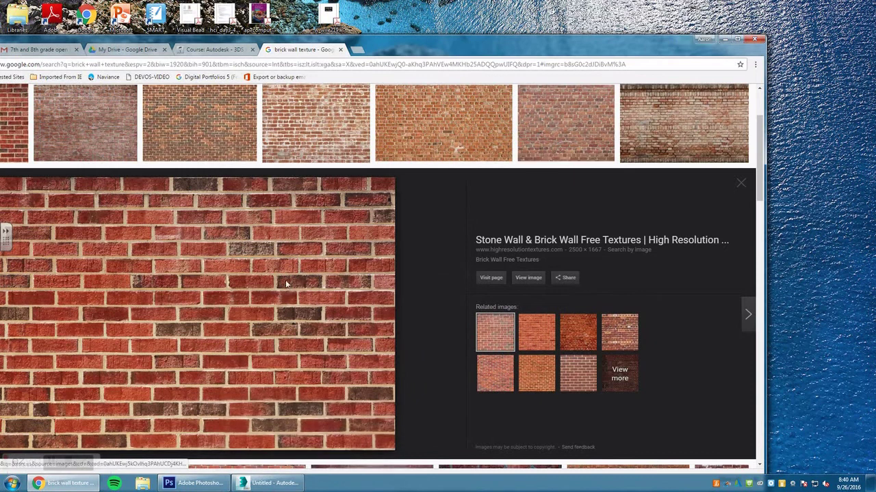
pyautogui.moveTo(225, 281); pyautogui.dragTo(804, 175)
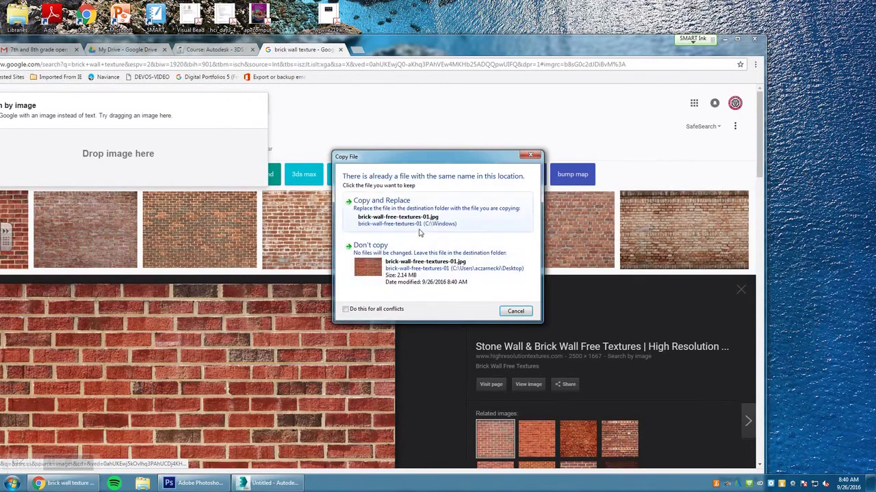
pyautogui.click(526, 277)
pyautogui.scroll(-2, 575, 255)
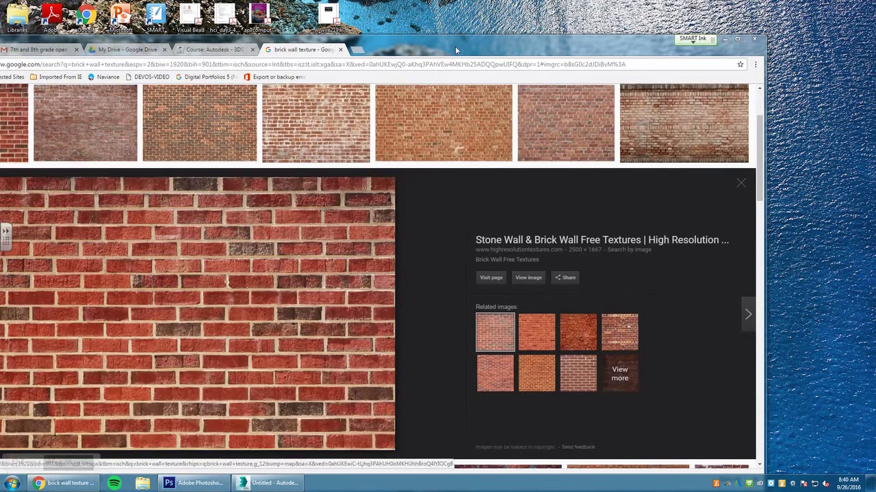
pyautogui.click(726, 41)
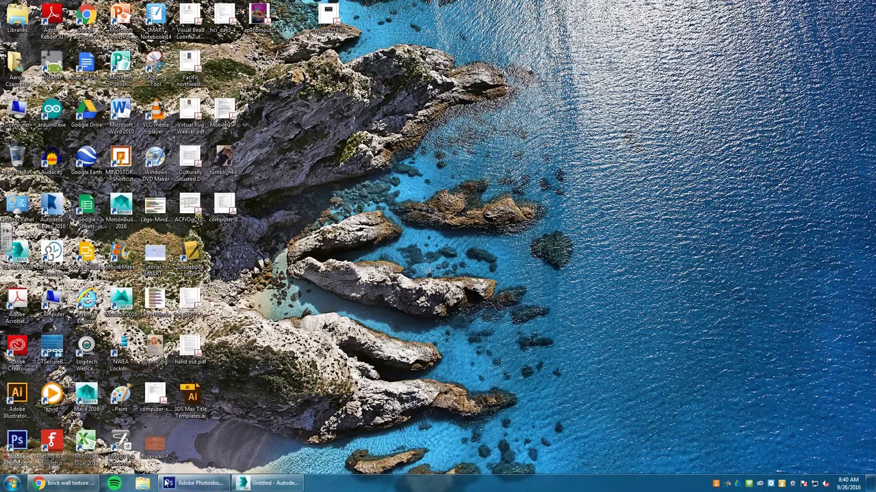
# Open brick-wall-free-textures-01.jpg from the Desktop and unlock its Background into Layer 0
pyautogui.click(195, 483)
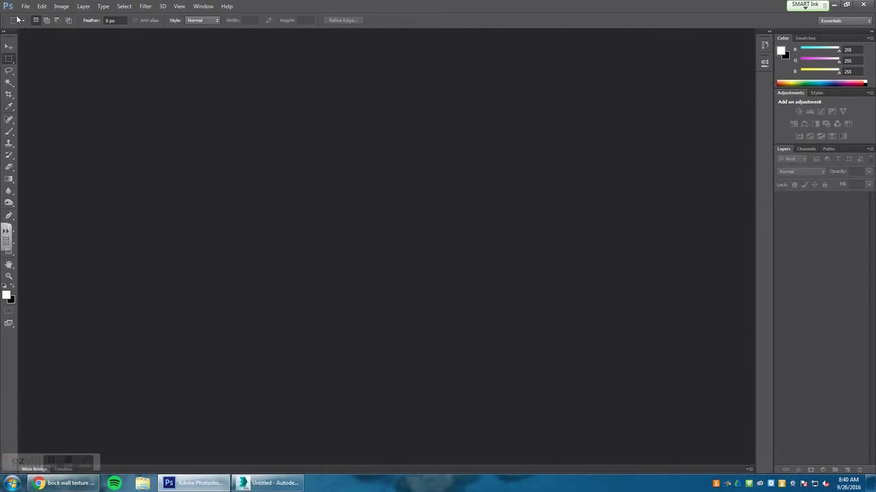
pyautogui.click(25, 6)
pyautogui.click(34, 23)
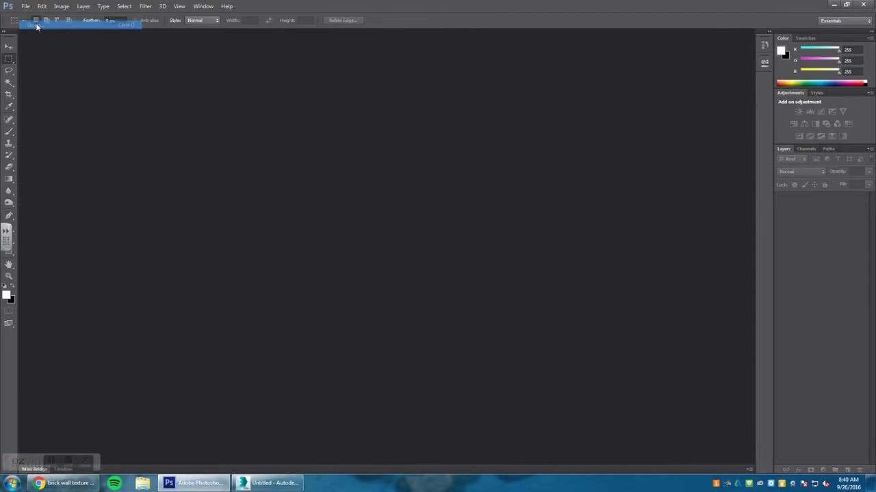
pyautogui.click(344, 130)
pyautogui.moveTo(563, 113); pyautogui.dragTo(572, 250)
pyautogui.scroll(5, 465, 205)
pyautogui.click(394, 205)
pyautogui.doubleClick(393, 205)
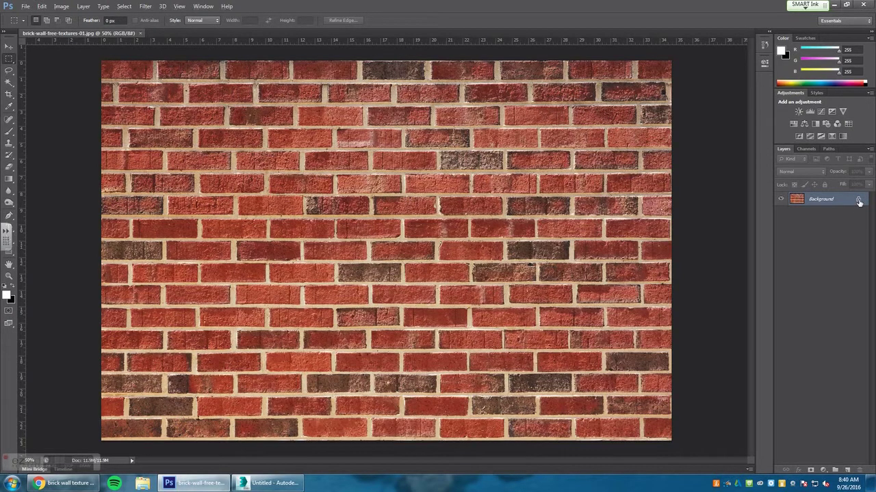
pyautogui.click(859, 200)
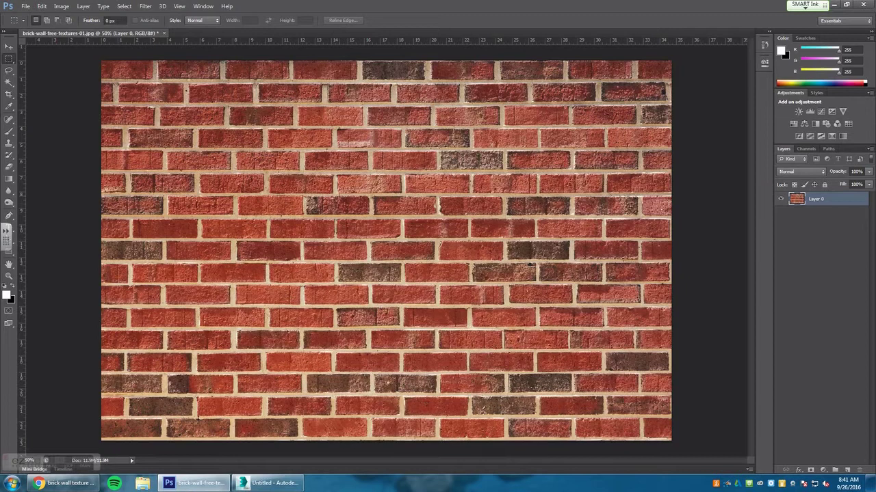
# Save a copy as brick-wall-free-textures-01.png in My3DSMax\images\Textures\bricks, accepting the PNG options
pyautogui.click(24, 6)
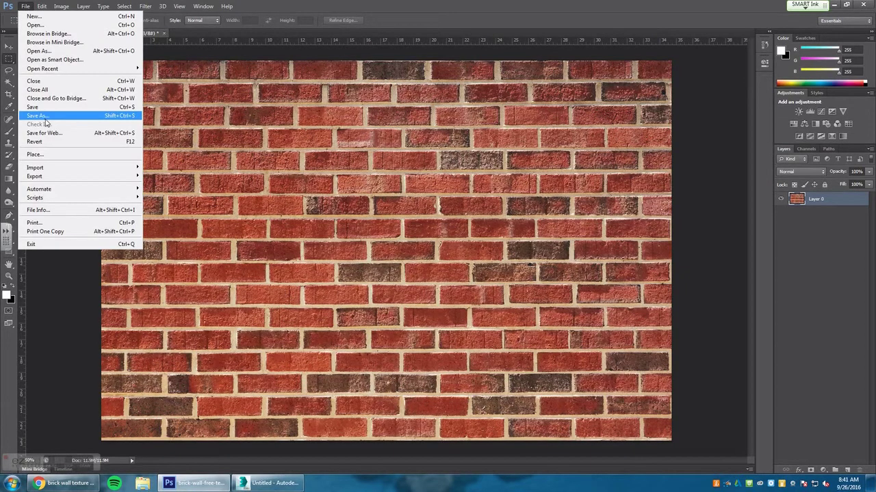
pyautogui.click(46, 117)
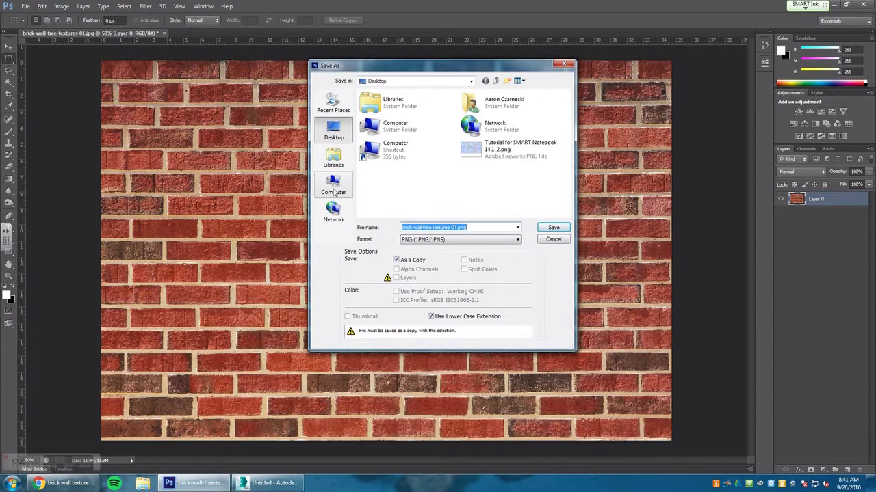
pyautogui.doubleClick(384, 157)
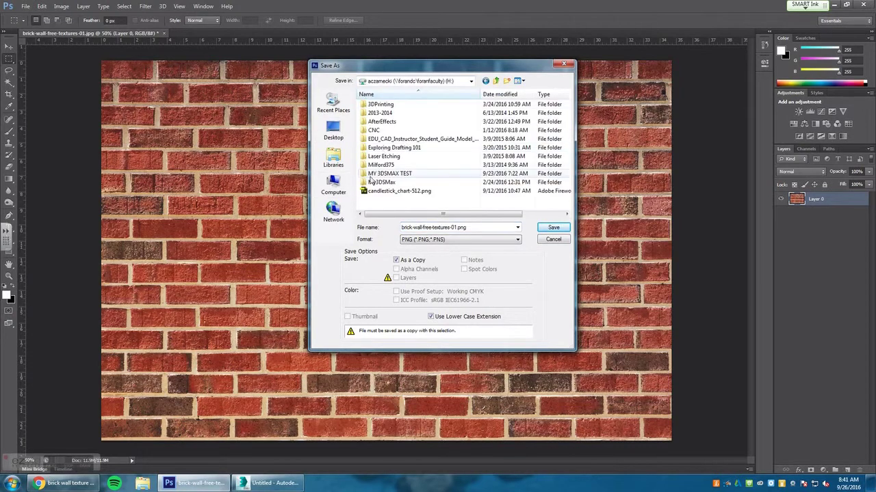
pyautogui.doubleClick(376, 182)
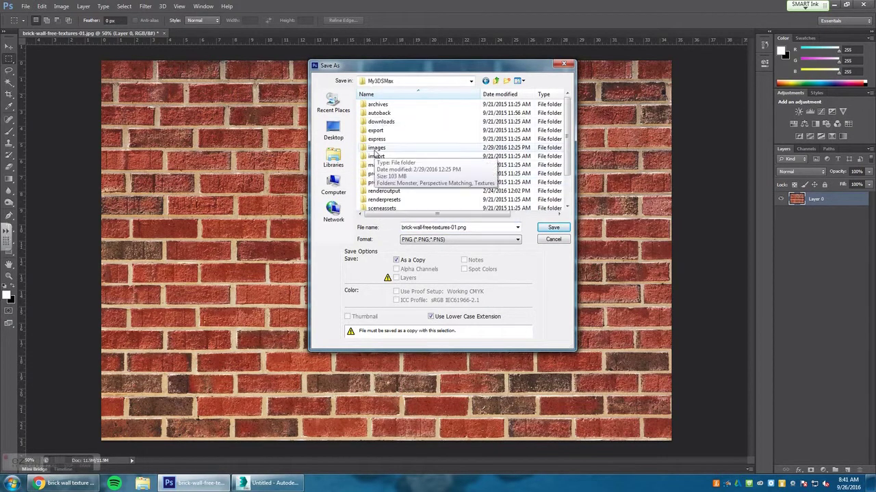
pyautogui.doubleClick(389, 150)
pyautogui.click(369, 122)
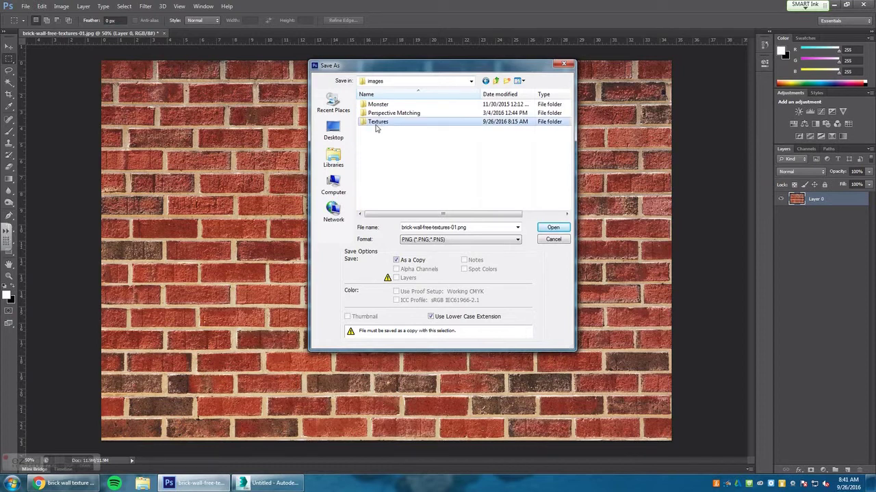
pyautogui.doubleClick(369, 122)
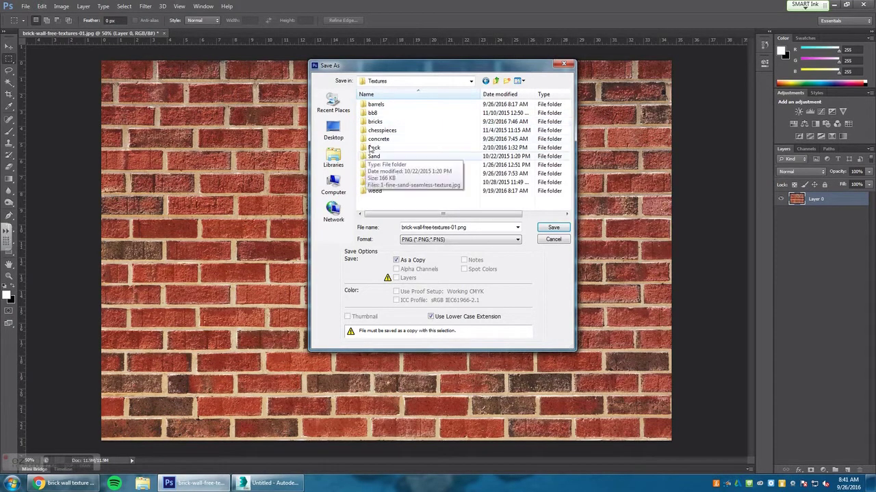
pyautogui.doubleClick(373, 122)
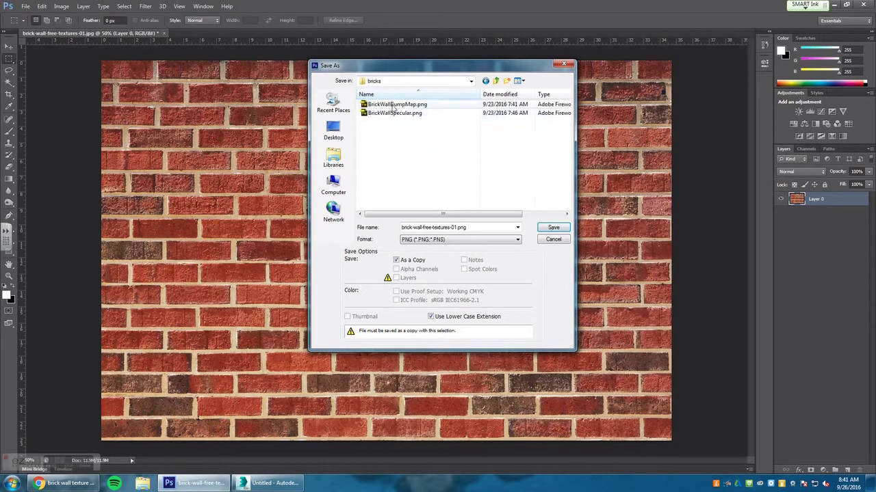
pyautogui.doubleClick(451, 229)
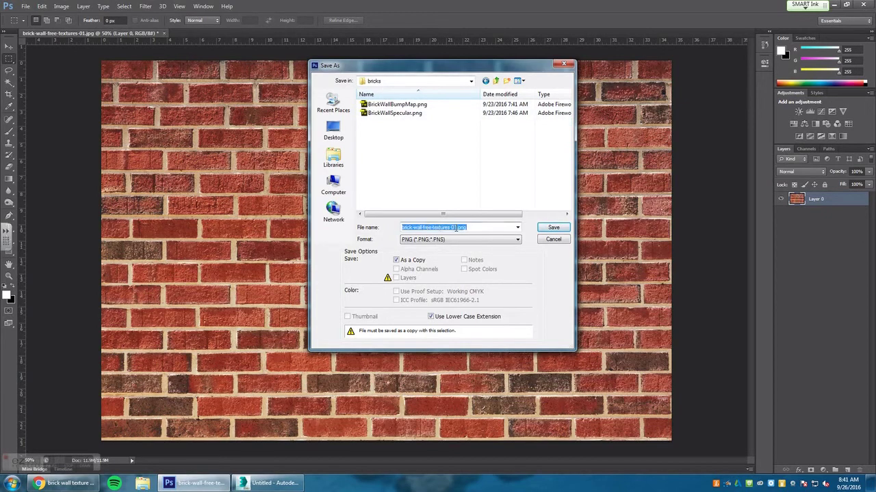
pyautogui.click(553, 227)
pyautogui.click(466, 153)
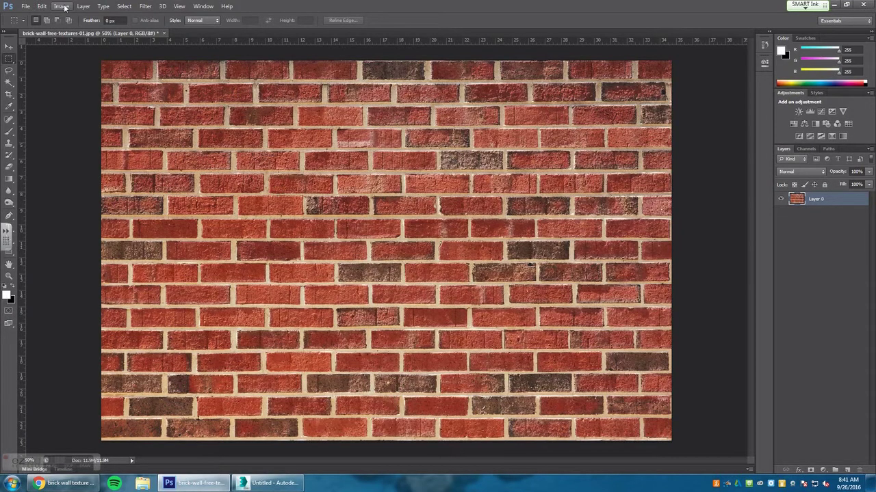
# Set Brightness/Contrast to contrast -50, leaving brightness at 0
pyautogui.click(62, 6)
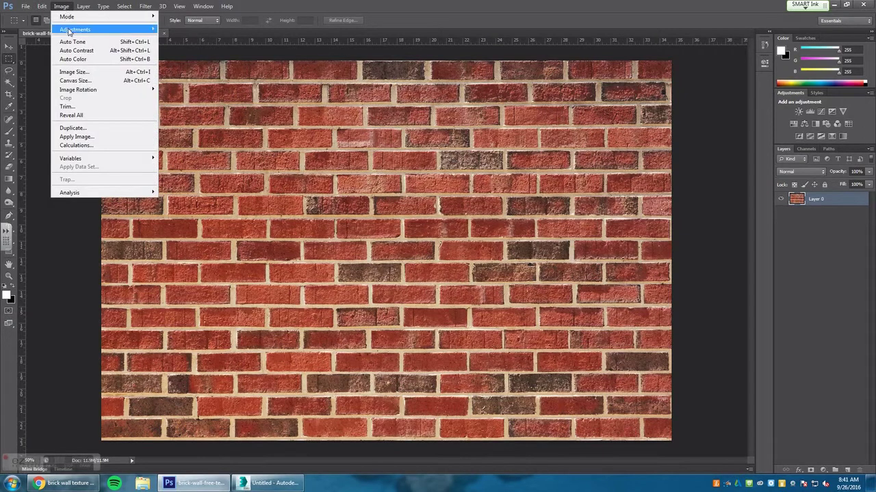
pyautogui.moveTo(70, 32)
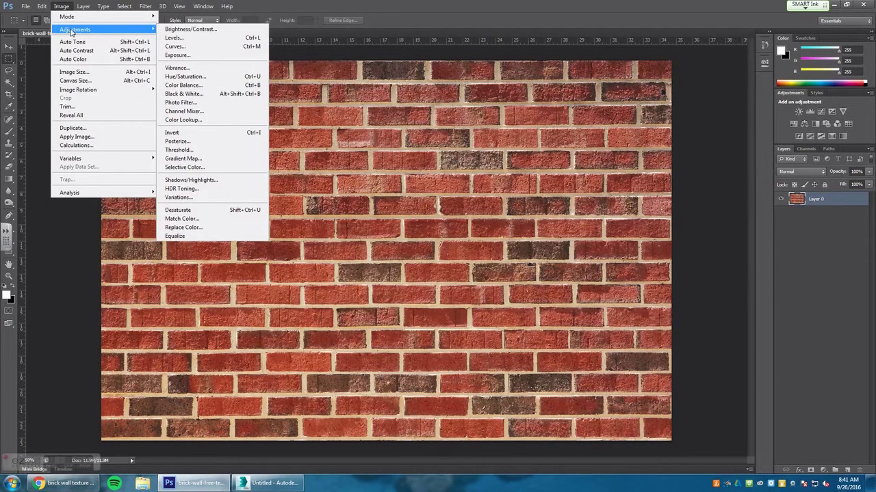
pyautogui.click(224, 30)
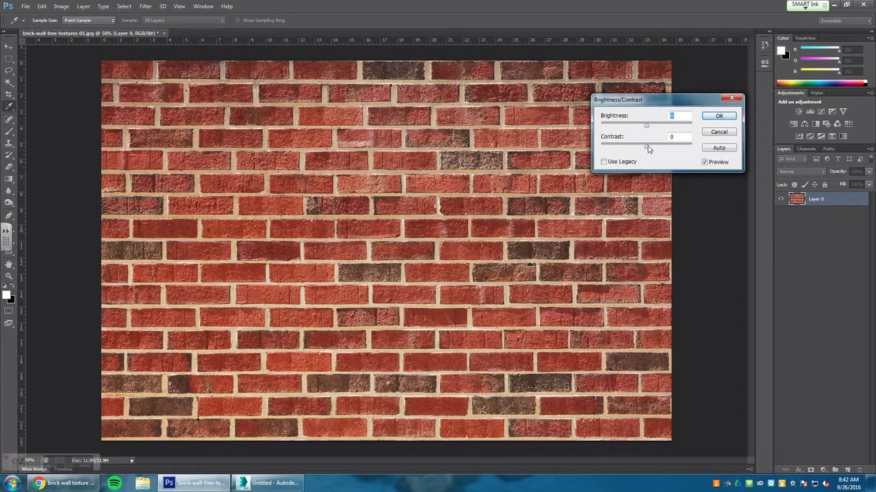
pyautogui.moveTo(647, 148); pyautogui.dragTo(597, 151)
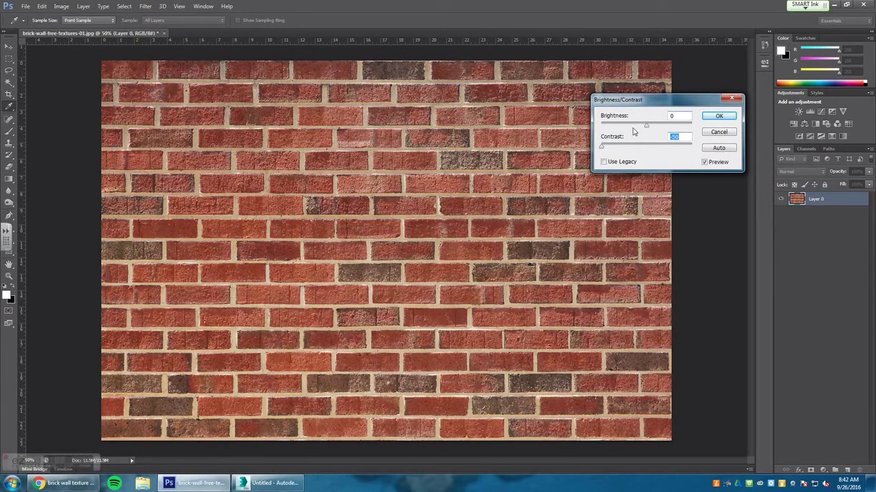
# Apply the -50 contrast, then set Hue/Saturation saturation to -100 to grey out the bricks
pyautogui.click(719, 116)
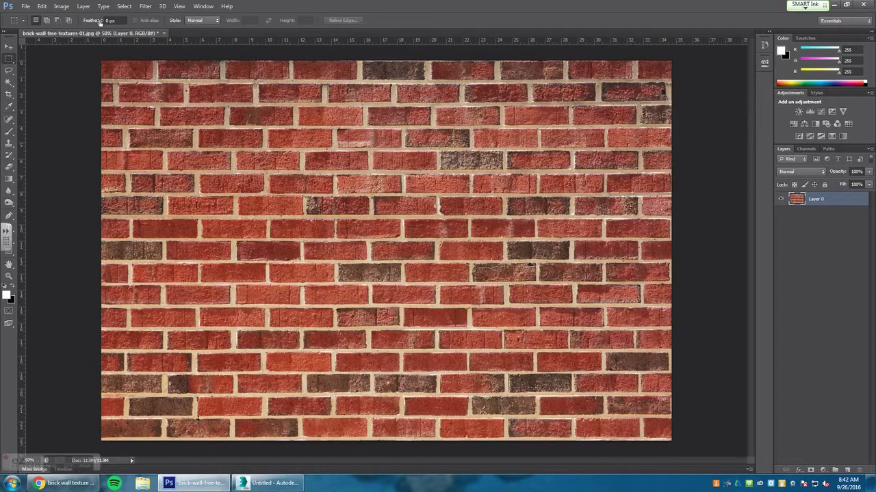
pyautogui.click(61, 6)
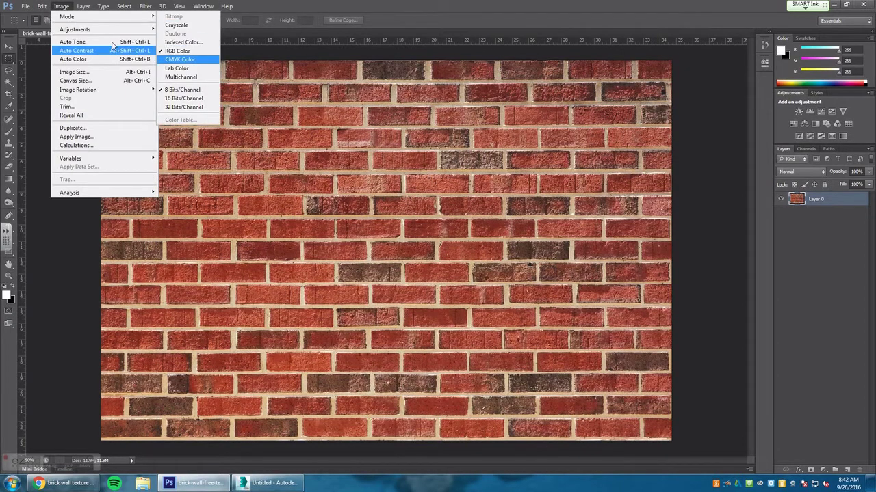
pyautogui.moveTo(92, 32)
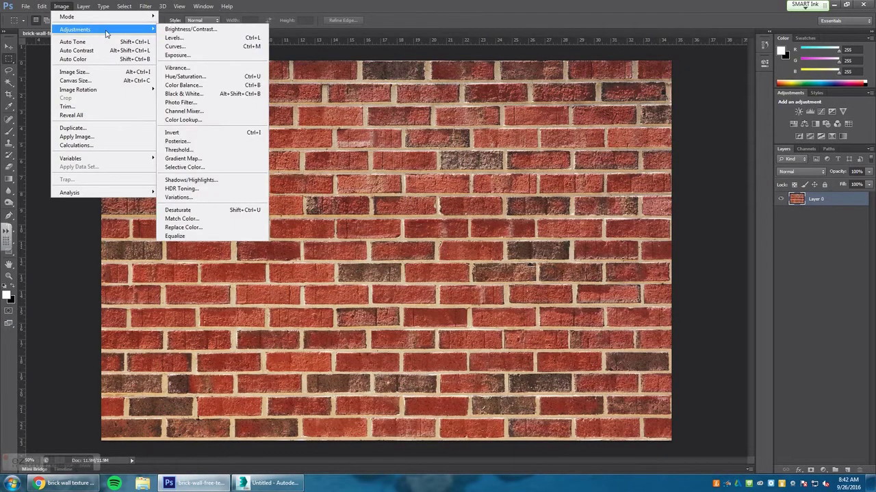
pyautogui.click(201, 78)
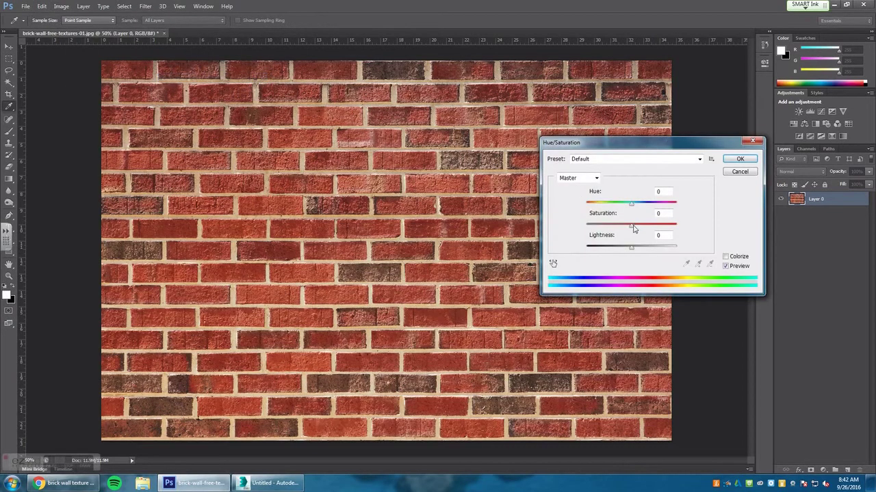
pyautogui.moveTo(633, 228); pyautogui.dragTo(567, 232)
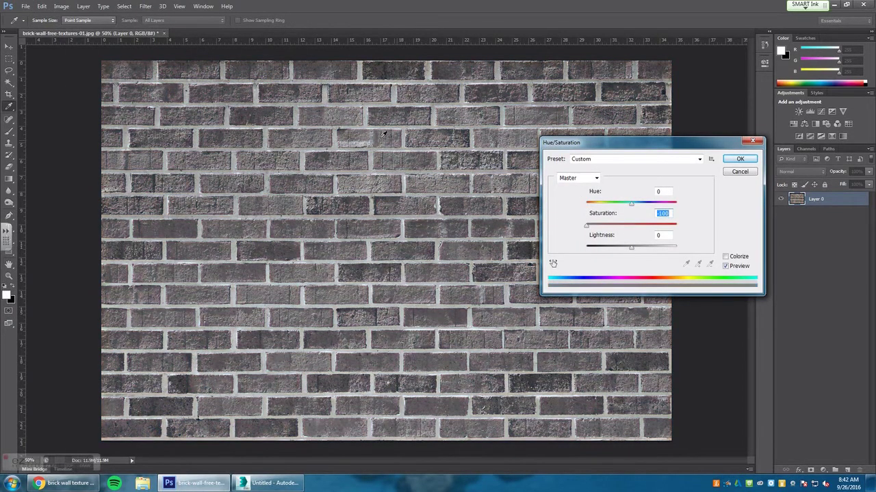
pyautogui.click(733, 159)
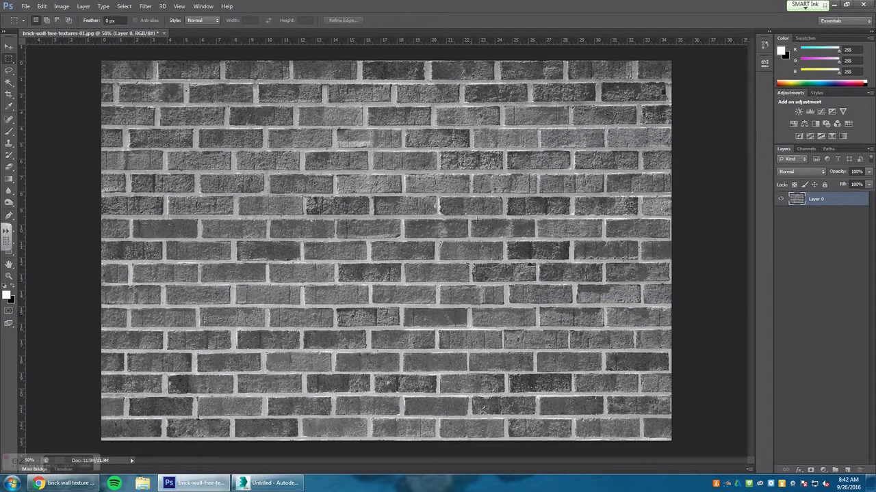
# Start a Save As copy in the My3DSMax\images\Textures\bricks folder
pyautogui.click(25, 7)
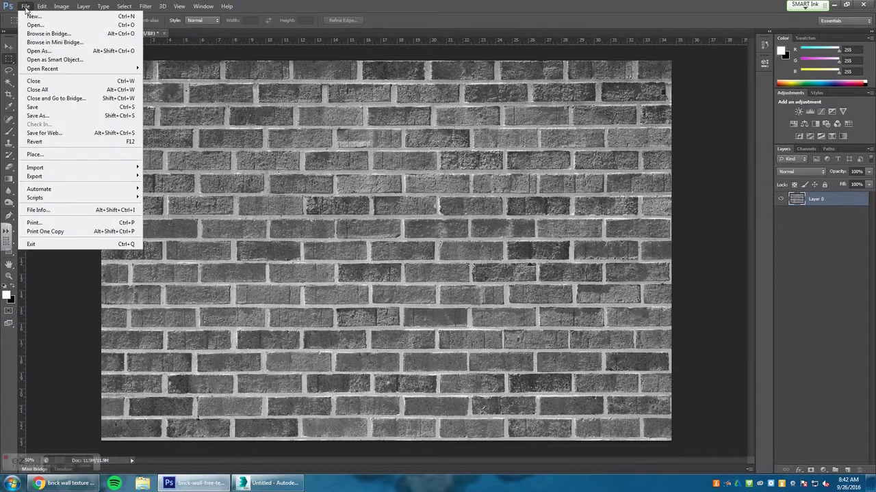
pyautogui.click(38, 116)
pyautogui.click(333, 183)
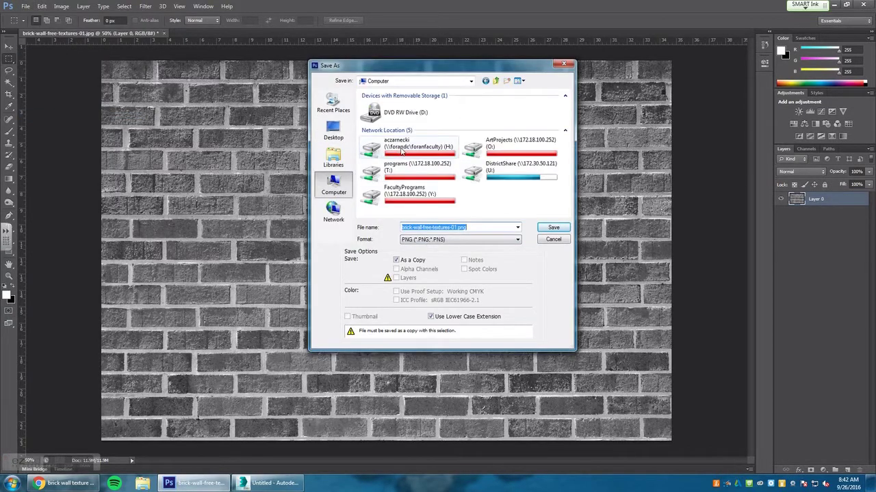
pyautogui.doubleClick(395, 149)
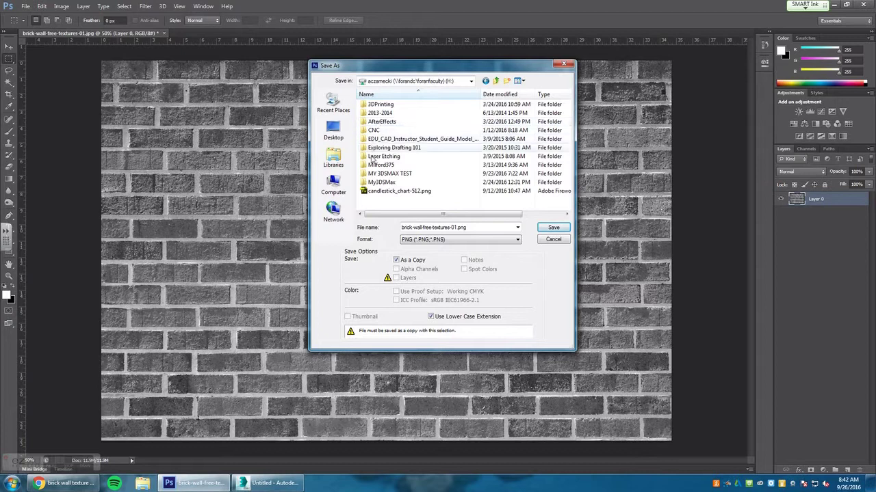
pyautogui.doubleClick(379, 182)
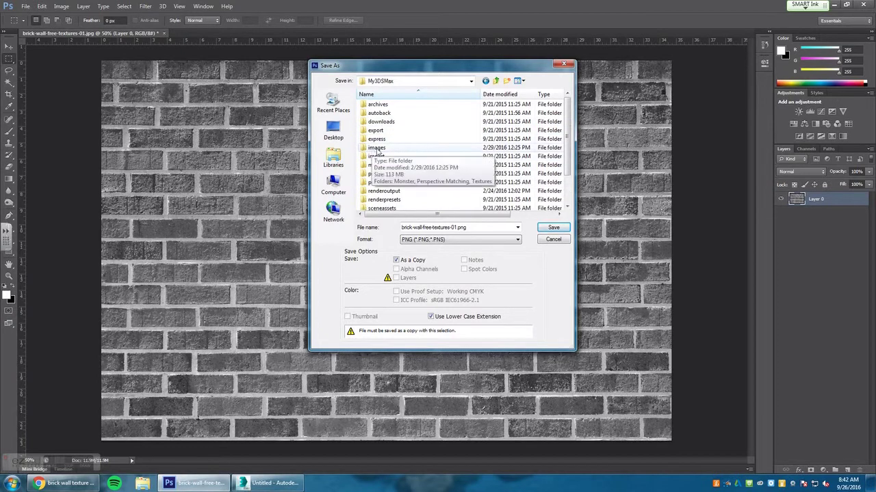
pyautogui.doubleClick(377, 147)
pyautogui.click(376, 122)
pyautogui.doubleClick(376, 124)
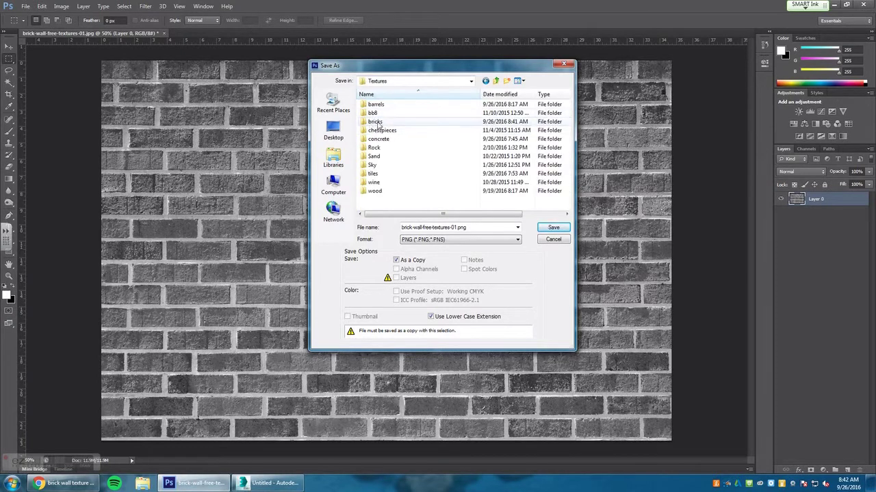
pyautogui.doubleClick(393, 122)
# Save it as PNG named brick-wall-free-textures-01_Bump.png
pyautogui.click(476, 240)
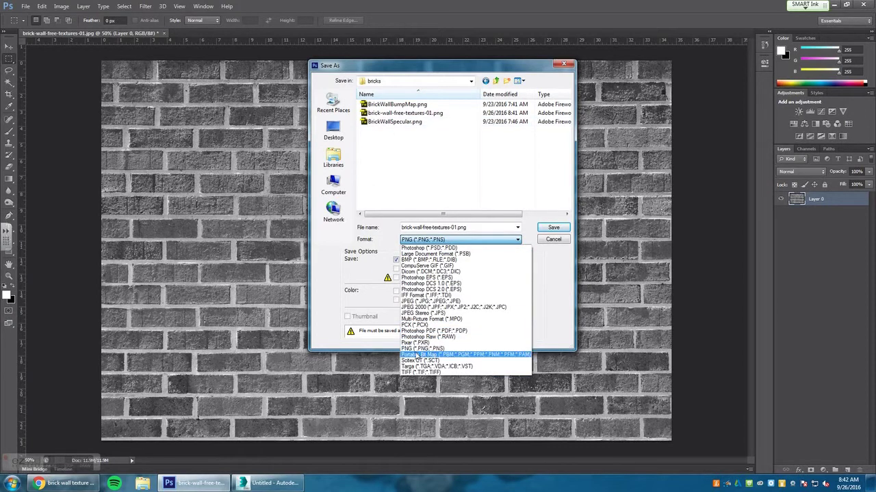
pyautogui.click(432, 350)
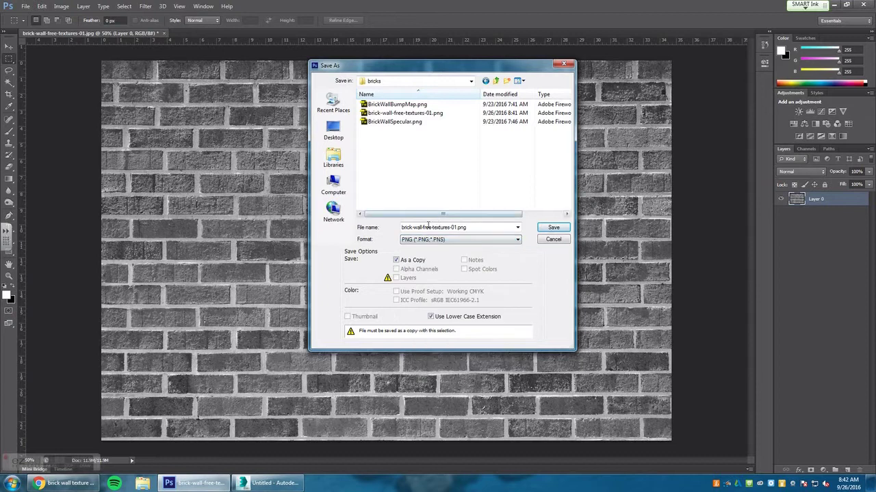
pyautogui.doubleClick(453, 228)
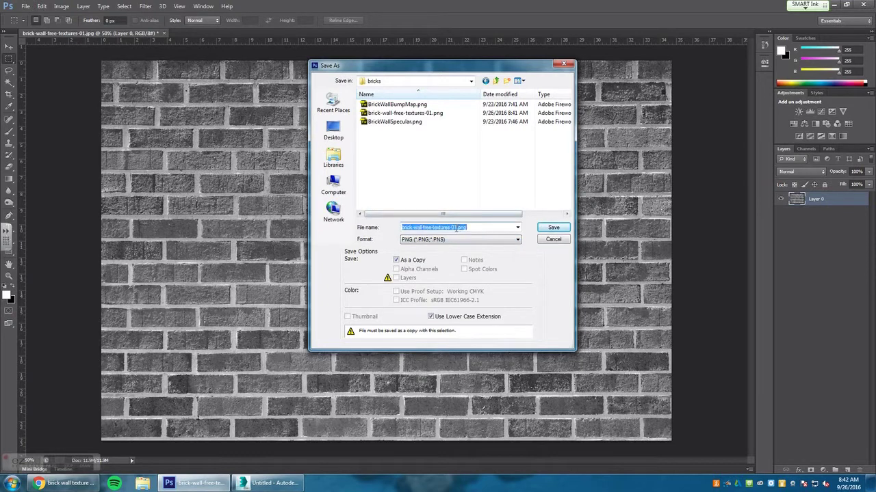
pyautogui.click(453, 227)
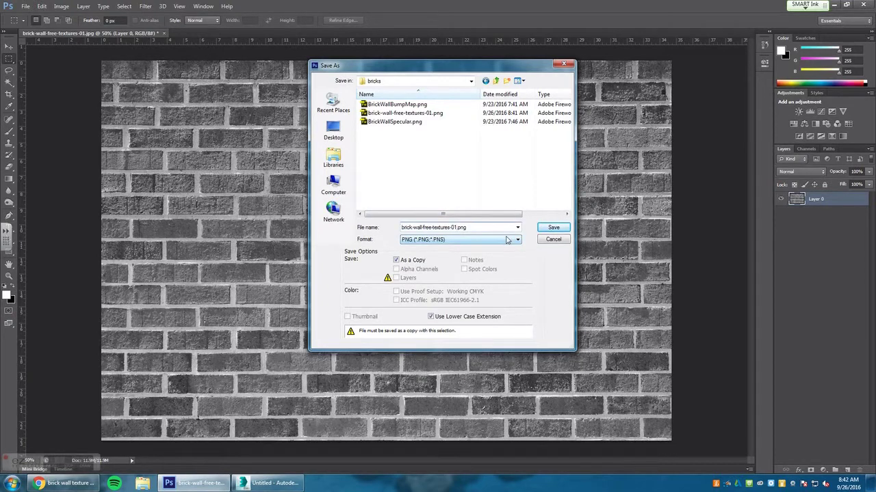
pyautogui.write('_Bump')
pyautogui.press('Return')
pyautogui.press('Return')
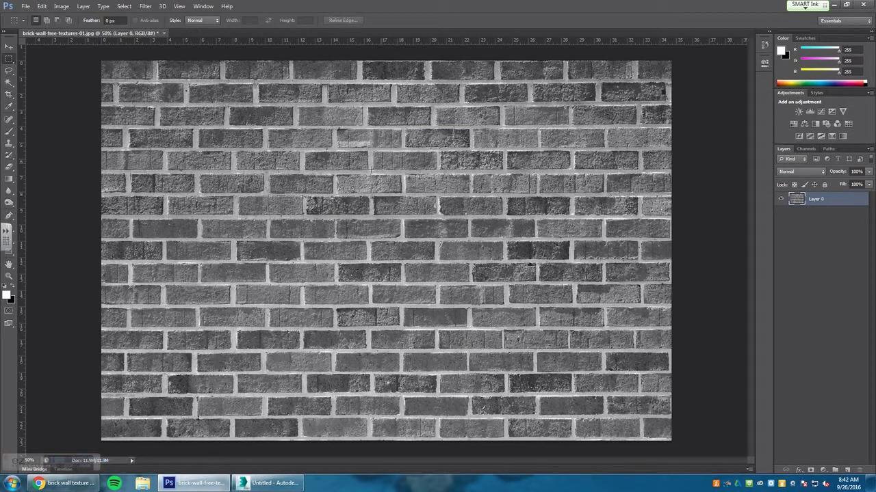
# Apply Levels to the grey bricks with black input 79 and white input 151
pyautogui.click(60, 6)
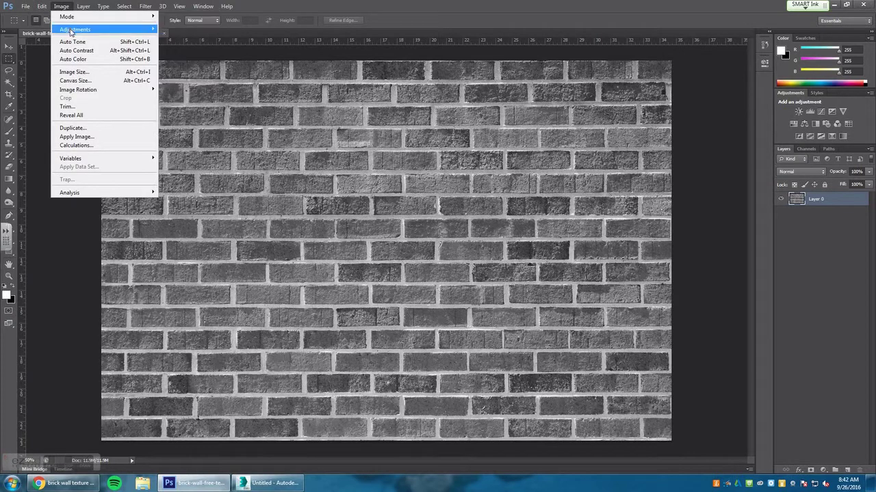
pyautogui.moveTo(71, 31)
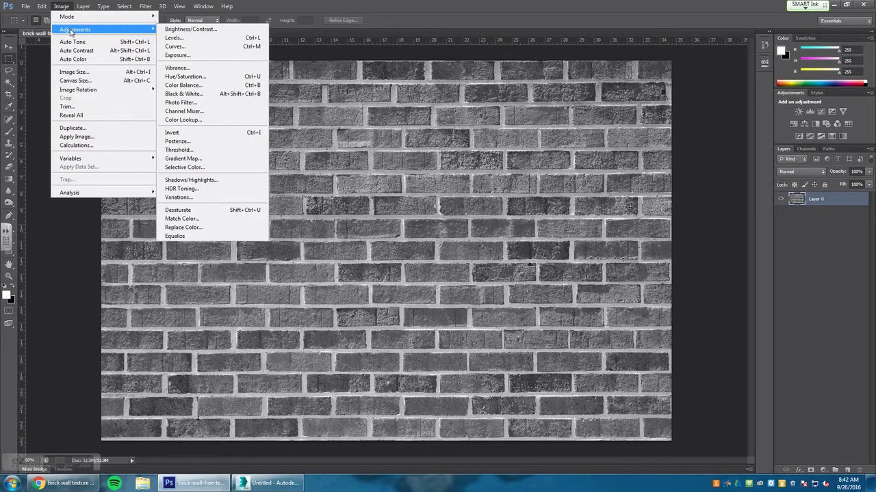
pyautogui.click(178, 39)
pyautogui.moveTo(670, 77); pyautogui.dragTo(605, 151)
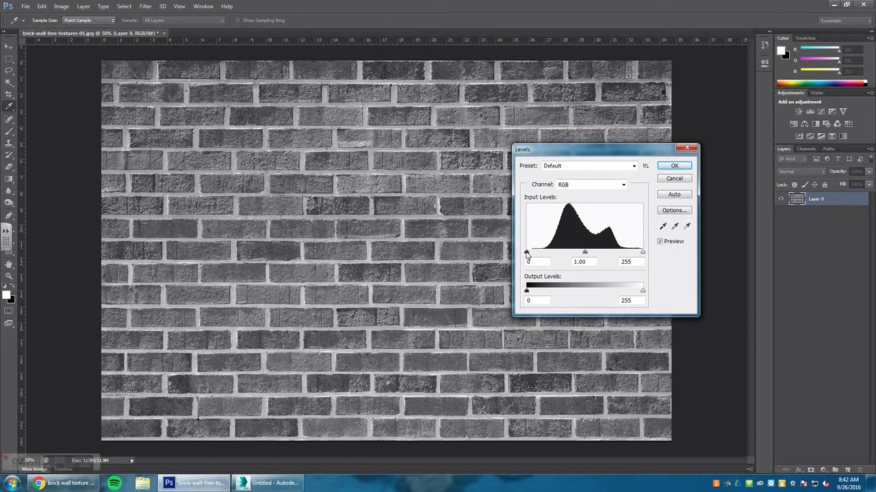
pyautogui.moveTo(527, 253); pyautogui.dragTo(556, 253)
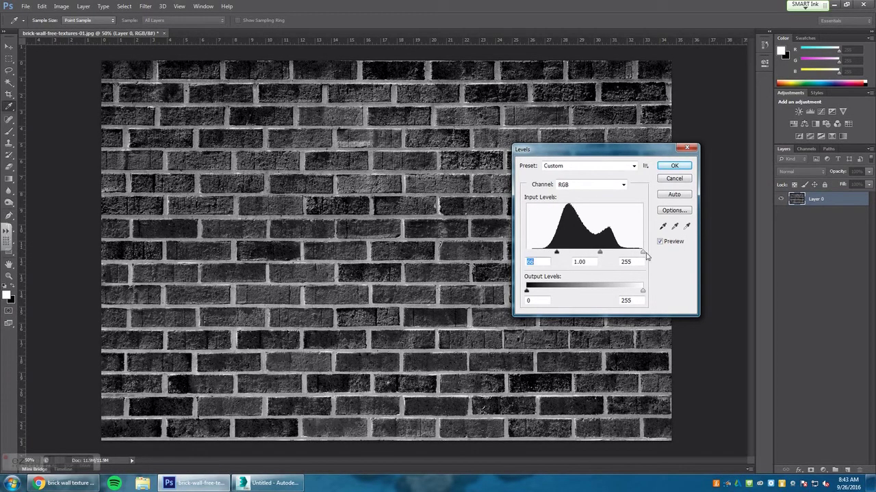
pyautogui.moveTo(642, 253); pyautogui.dragTo(595, 255)
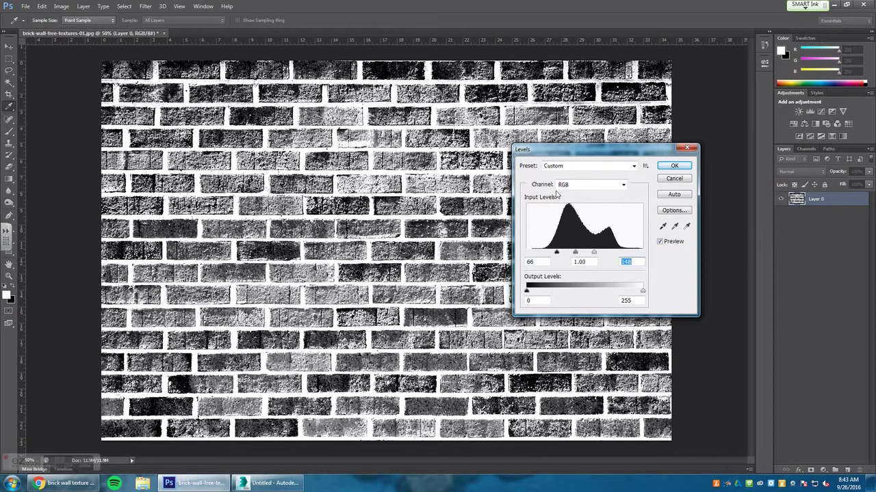
pyautogui.moveTo(559, 152); pyautogui.dragTo(617, 146)
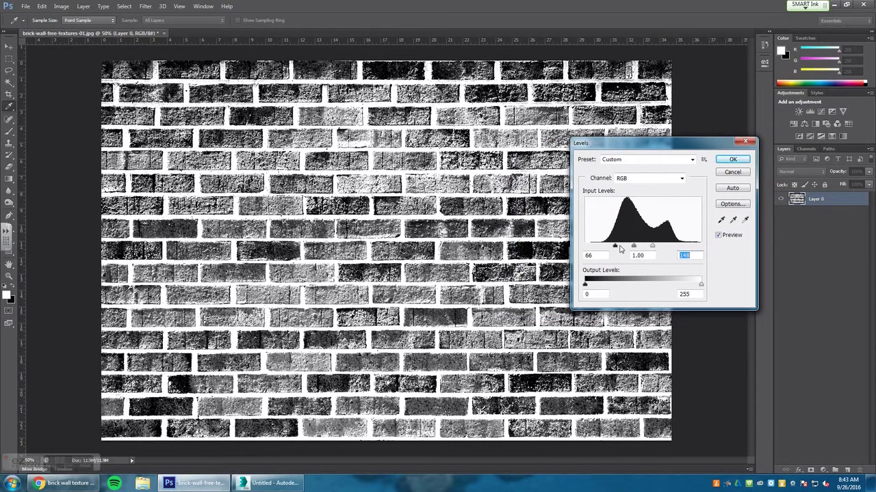
pyautogui.moveTo(615, 249)
pyautogui.mouseDown()
pyautogui.moveTo(654, 250)
pyautogui.moveTo(620, 251)
pyautogui.mouseUp()
pyautogui.moveTo(614, 143); pyautogui.dragTo(635, 143)
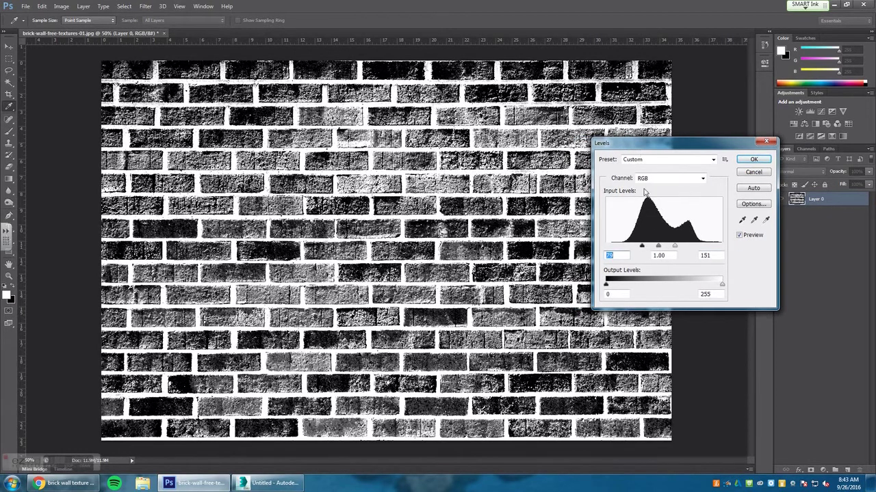
pyautogui.click(752, 160)
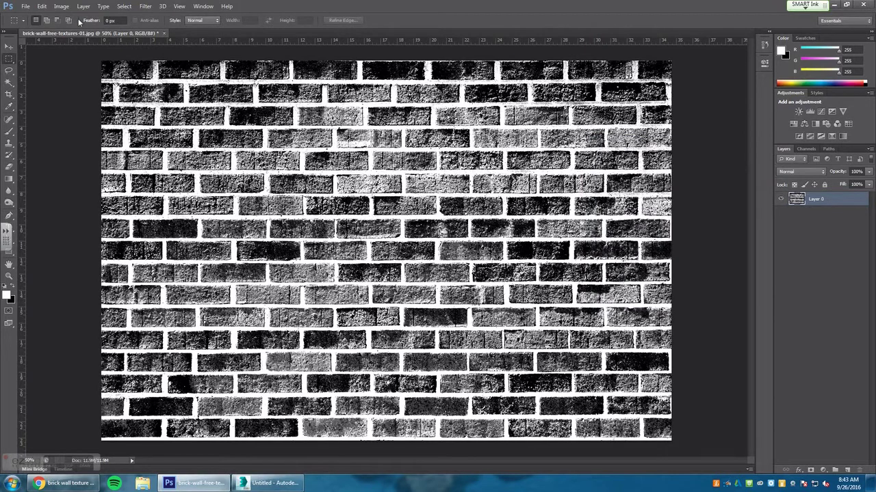
# Start a Save As copy in H:\My3DSMax\images\Textures\bricks
pyautogui.click(25, 6)
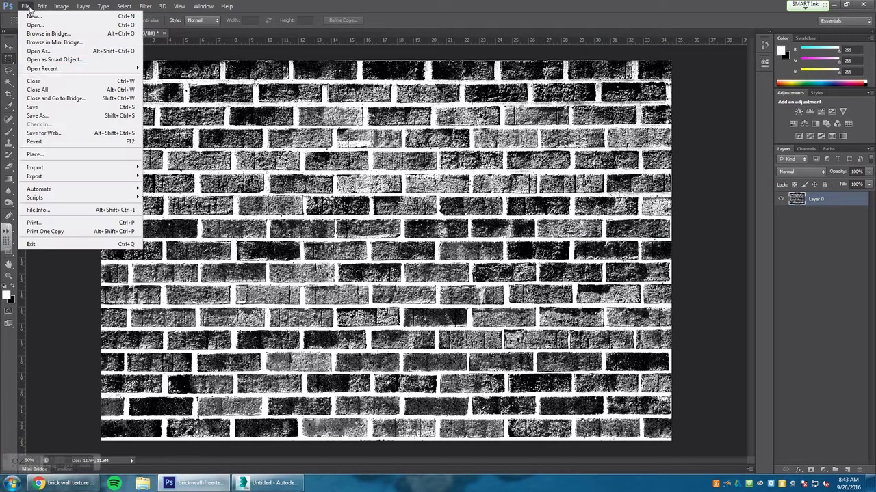
pyautogui.click(38, 116)
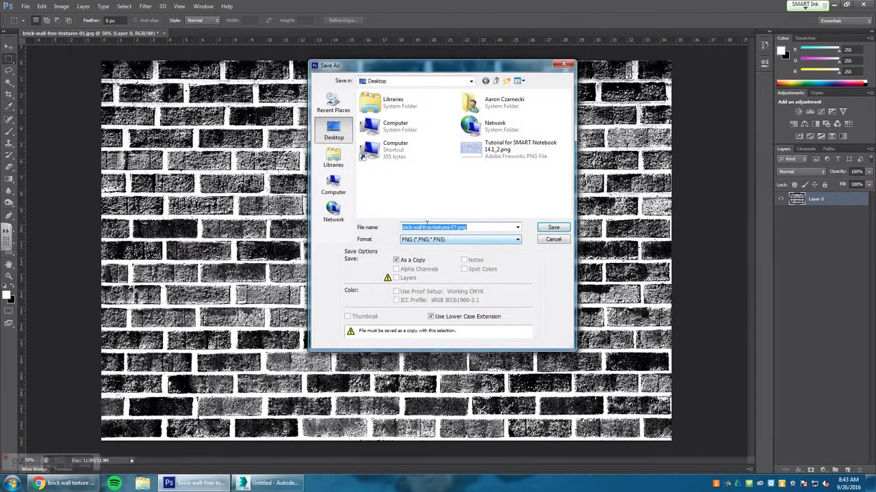
pyautogui.click(334, 185)
pyautogui.doubleClick(391, 162)
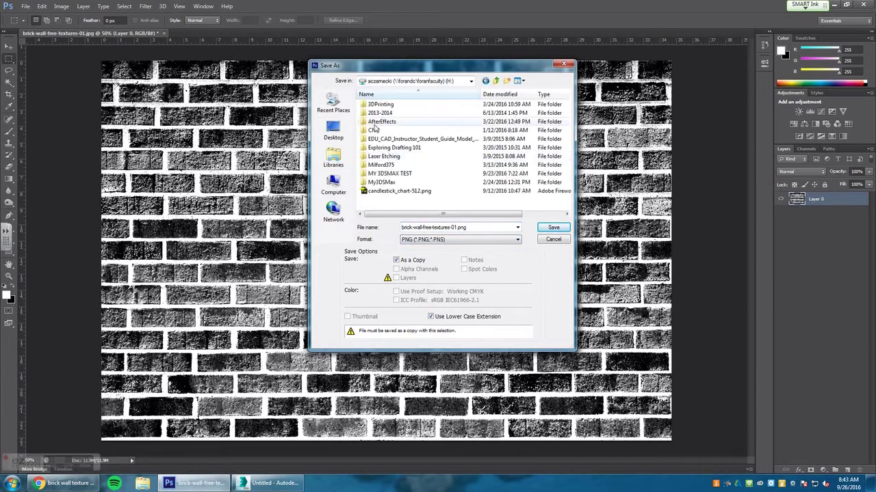
pyautogui.doubleClick(381, 182)
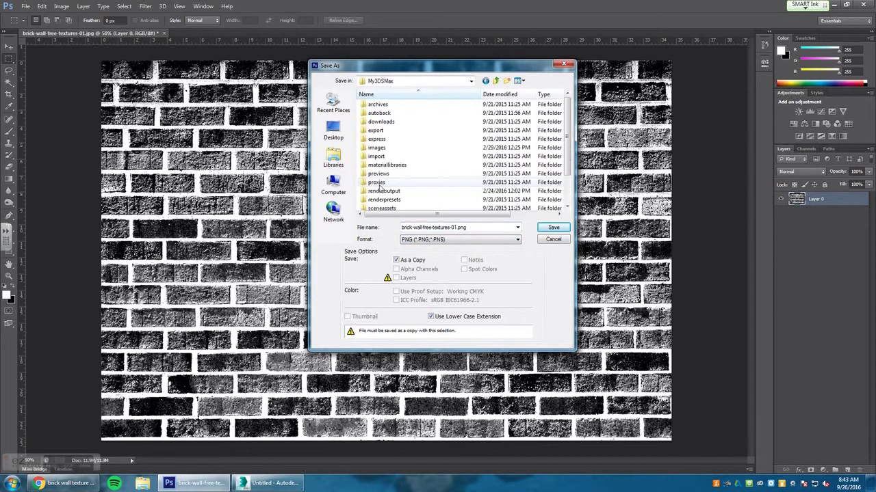
pyautogui.doubleClick(377, 149)
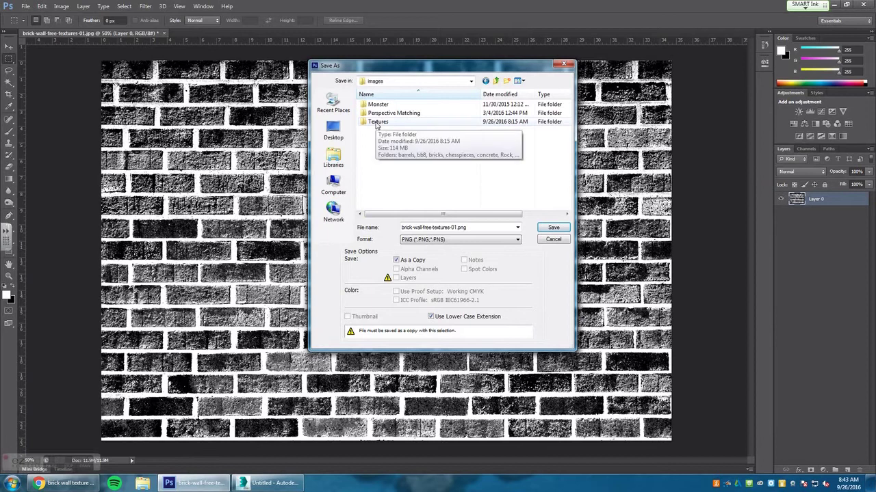
pyautogui.doubleClick(376, 122)
pyautogui.doubleClick(405, 122)
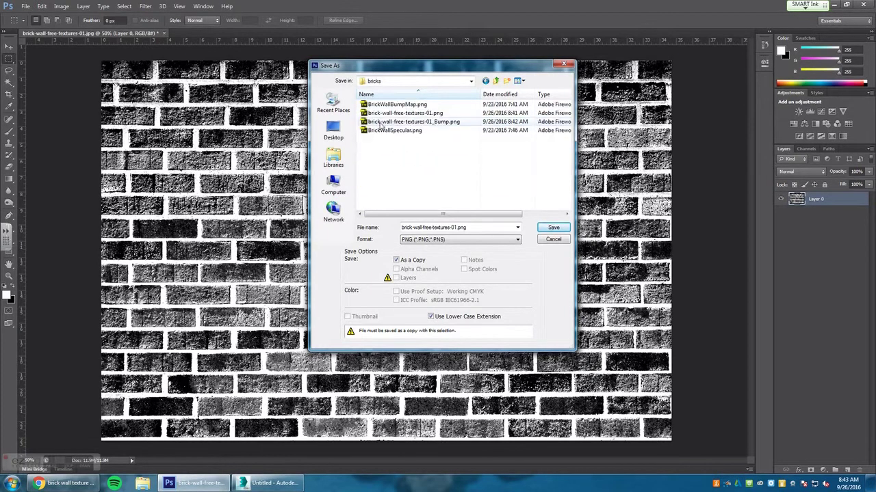
# Save it as PNG named brick-wall-free-textures-01_Spec.png, accepting the PNG options
pyautogui.doubleClick(447, 229)
pyautogui.click(454, 228)
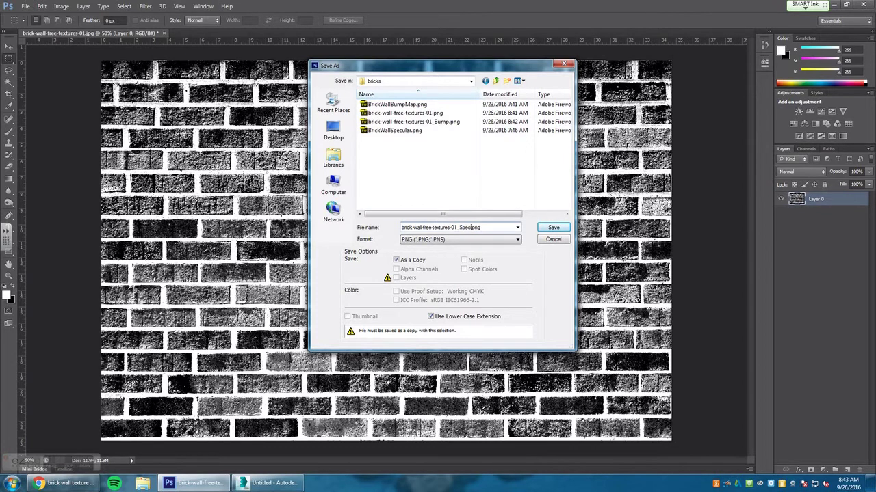
pyautogui.press('Return')
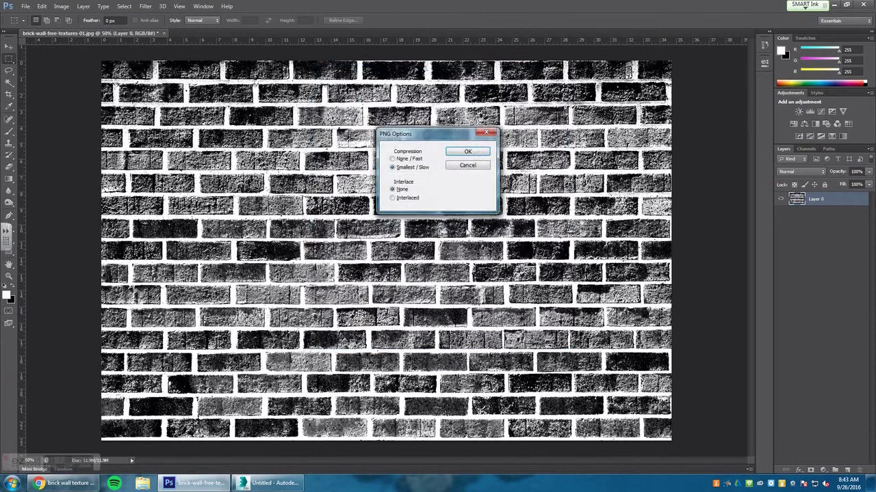
pyautogui.click(462, 153)
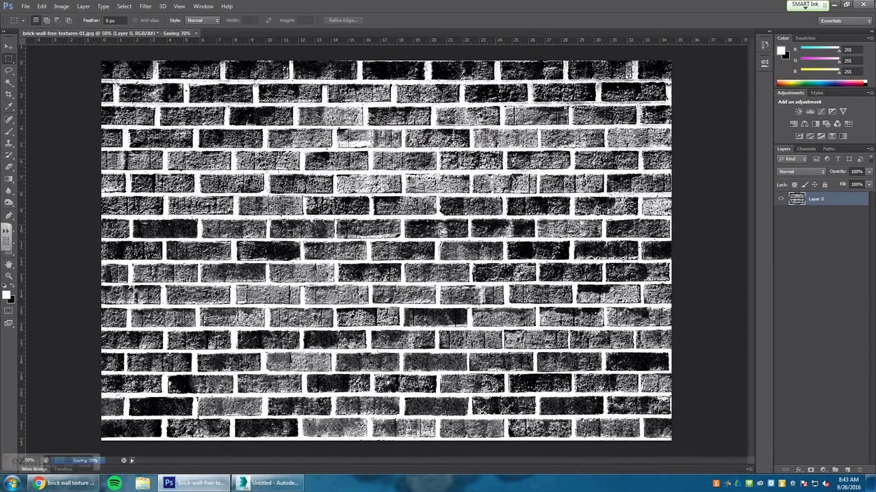
# Open the H: > My3DSMax > images > Textures > bricks folder in Windows Explorer
pyautogui.click(834, 4)
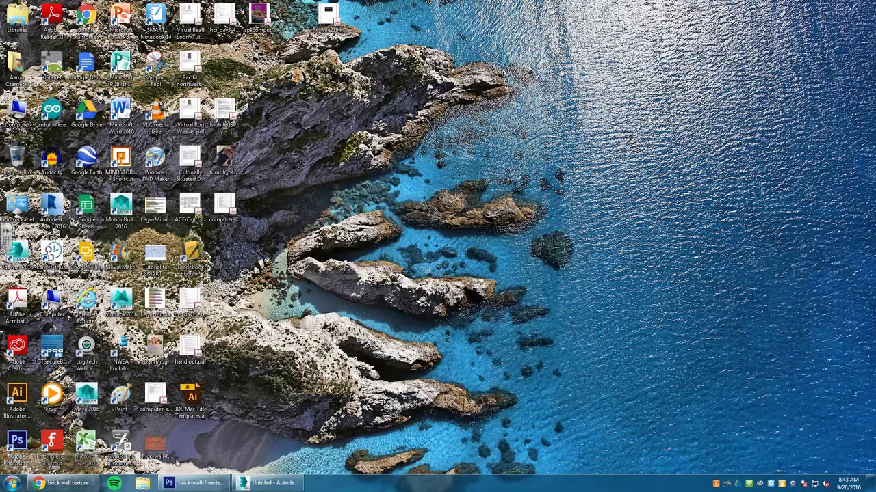
pyautogui.click(12, 483)
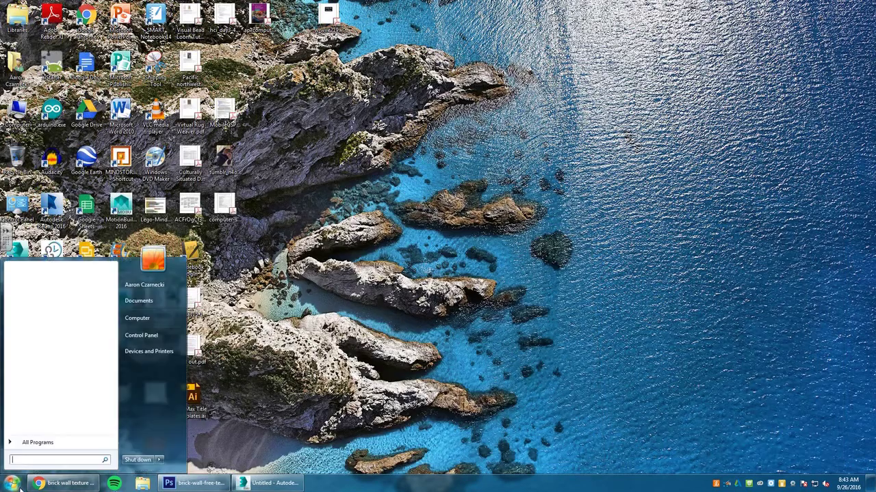
pyautogui.click(154, 319)
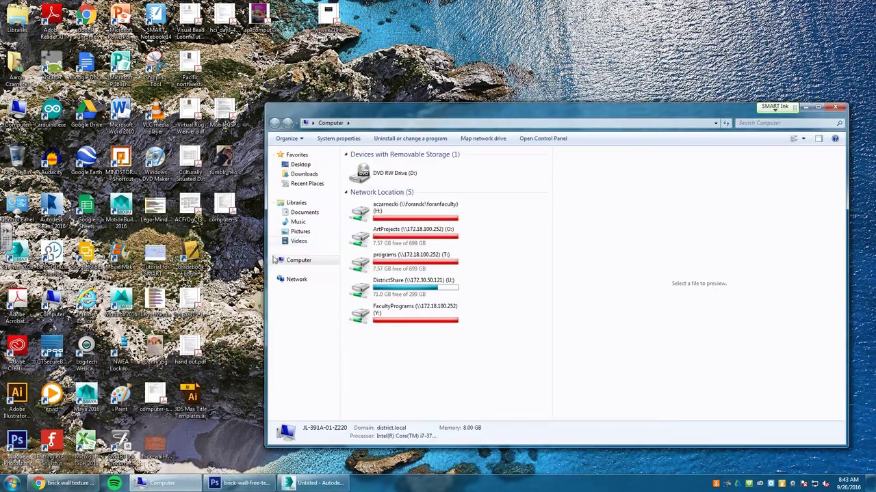
pyautogui.doubleClick(361, 213)
pyautogui.click(372, 253)
pyautogui.doubleClick(371, 253)
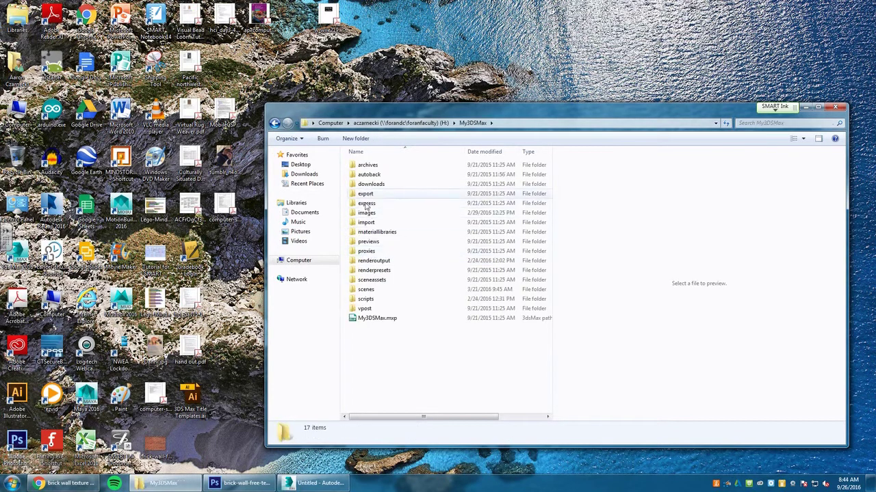
pyautogui.doubleClick(367, 213)
pyautogui.doubleClick(370, 184)
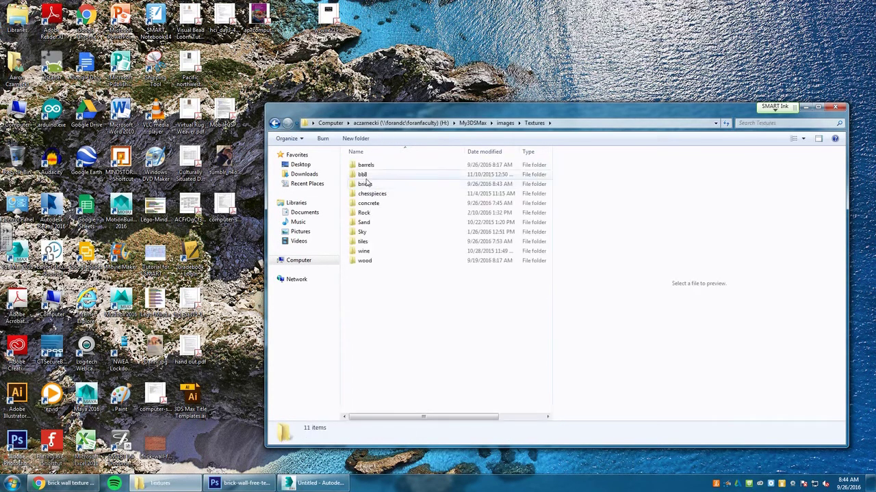
pyautogui.doubleClick(367, 186)
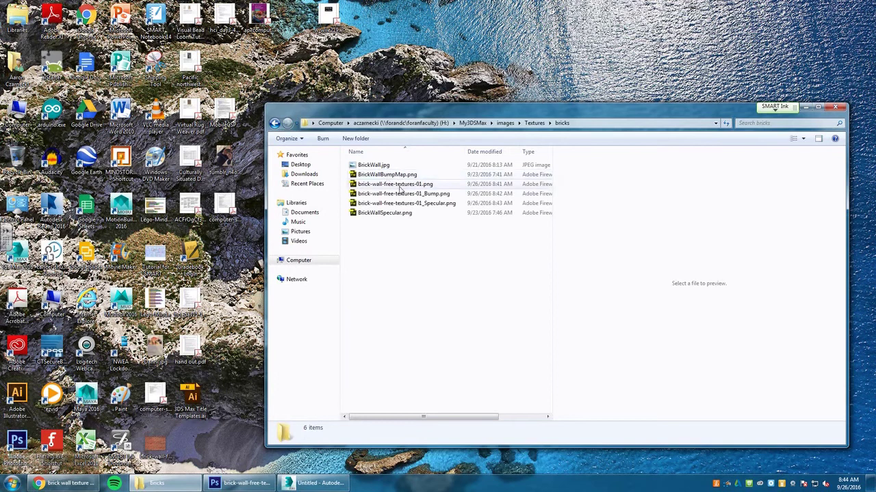
# Preview the colour, bump and specular brick PNGs in the preview pane, then close the folder
pyautogui.click(400, 185)
pyautogui.moveTo(472, 109); pyautogui.dragTo(333, 104)
pyautogui.hotkey('alt', 'p')
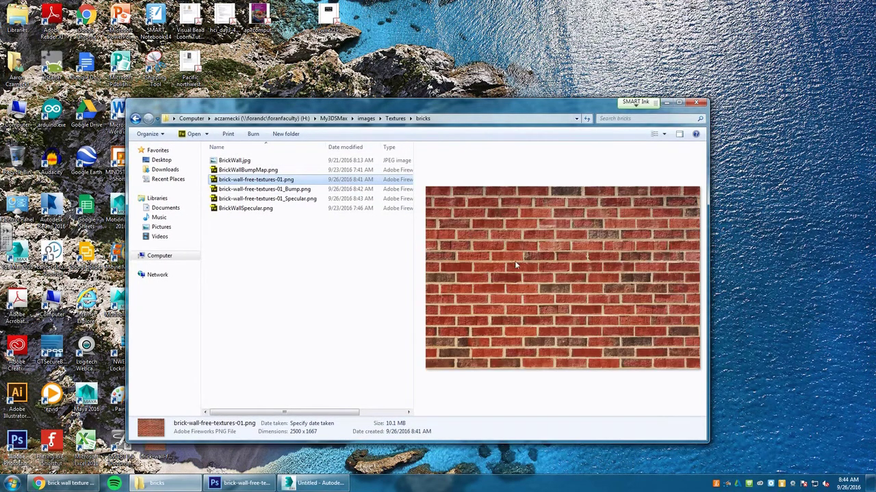
pyautogui.click(280, 189)
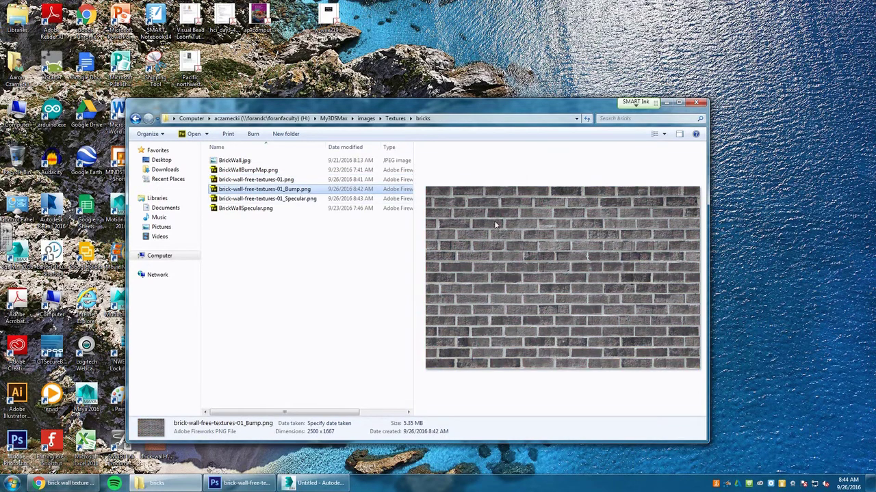
pyautogui.click(291, 199)
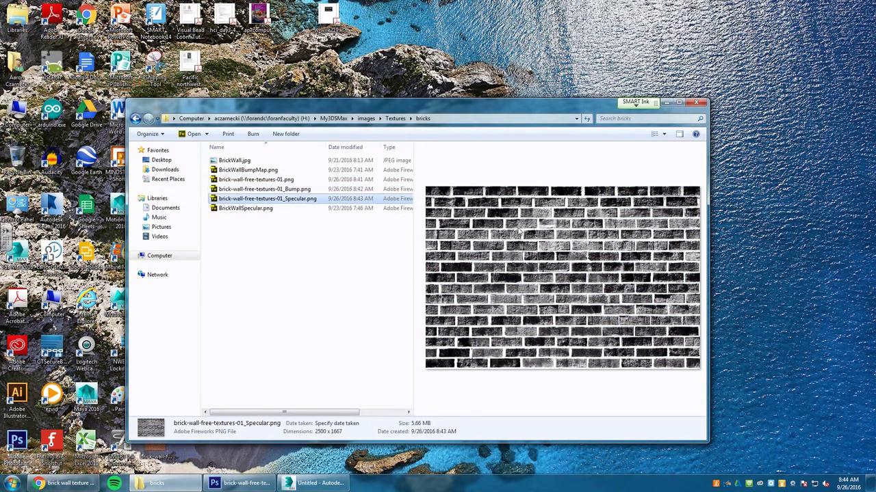
pyautogui.click(287, 180)
pyautogui.click(287, 190)
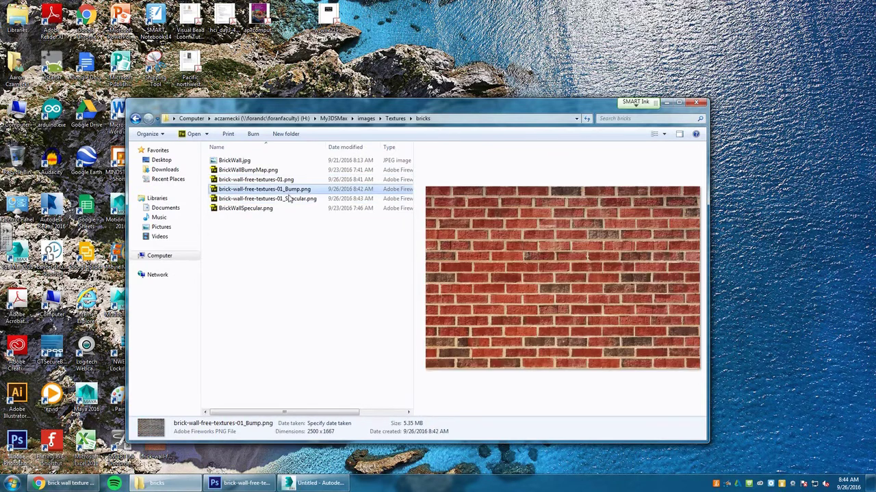
pyautogui.click(291, 200)
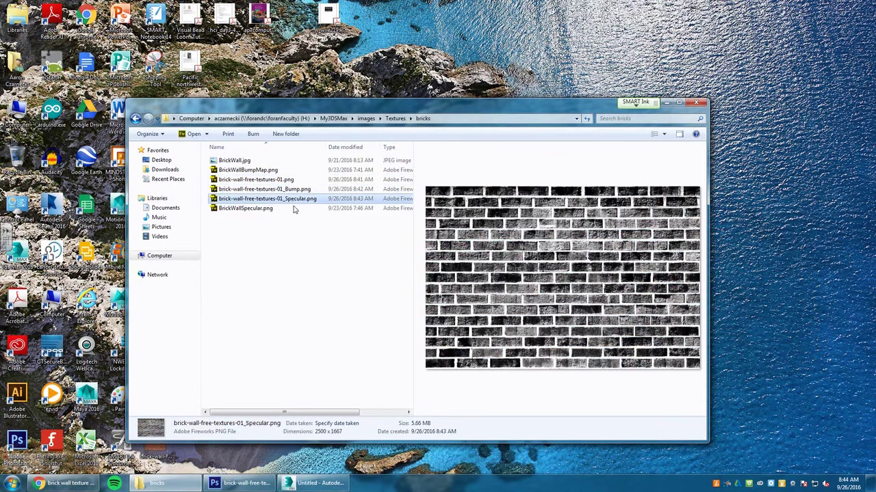
pyautogui.click(696, 102)
# Back in 3ds Max, select the purple wall box and open the Material Editor
pyautogui.click(267, 483)
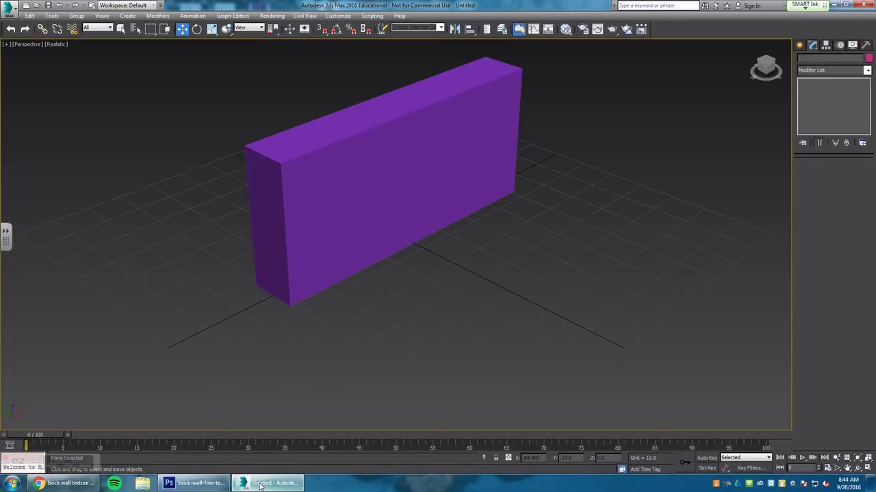
pyautogui.click(363, 182)
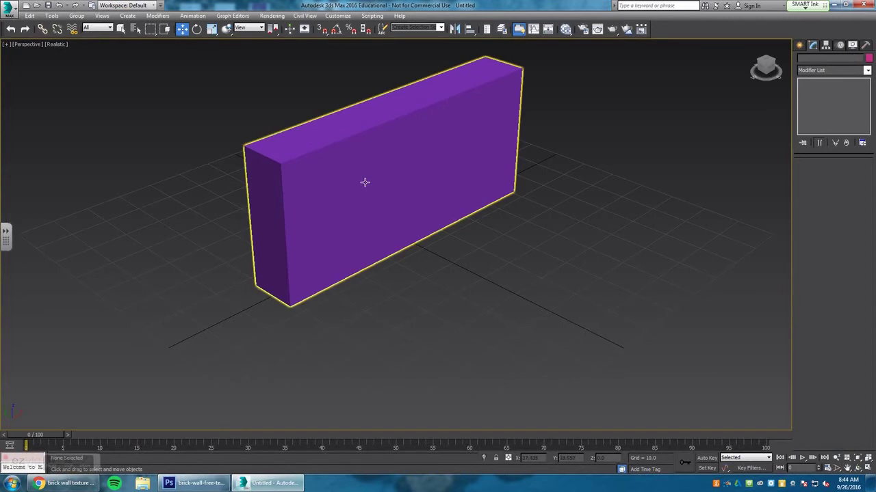
pyautogui.click(567, 30)
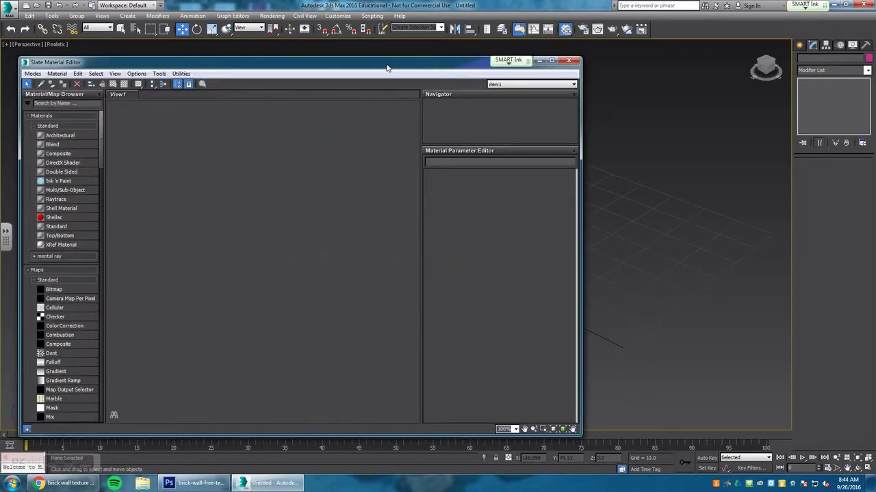
pyautogui.moveTo(386, 67); pyautogui.dragTo(390, 56)
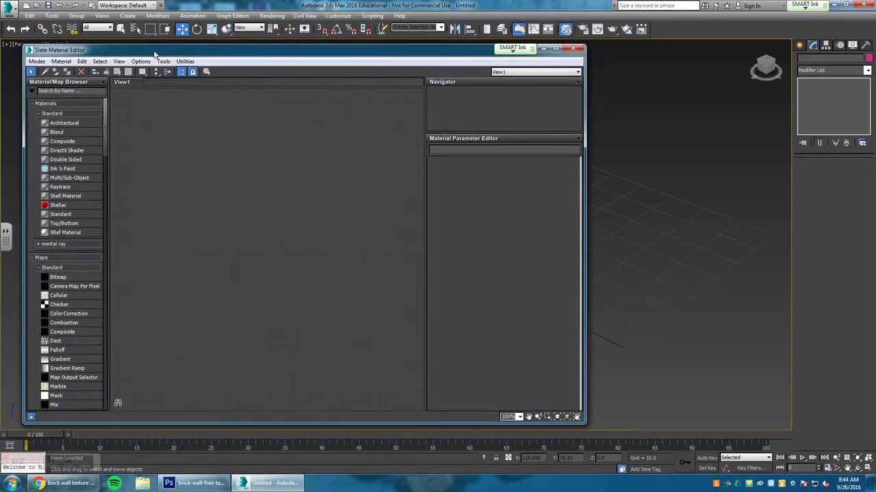
# Switch the editor to Compact mode, then back to the Slate Material Editor
pyautogui.click(38, 61)
pyautogui.click(50, 72)
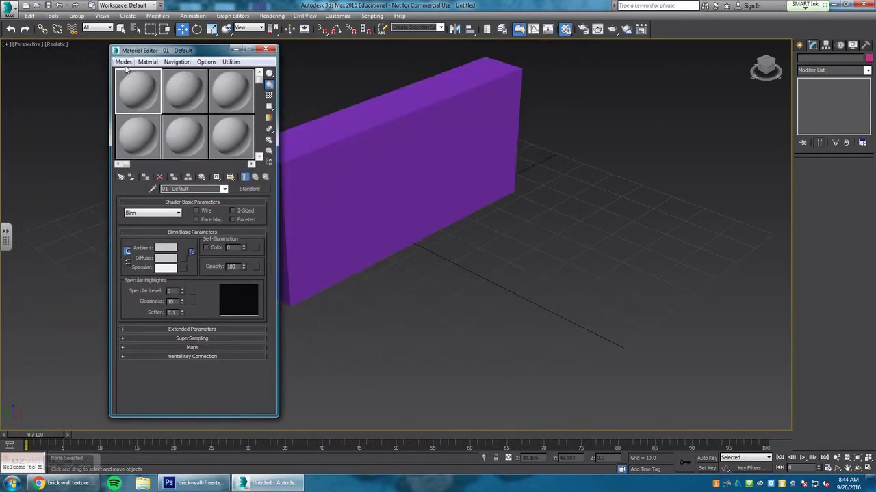
pyautogui.click(124, 62)
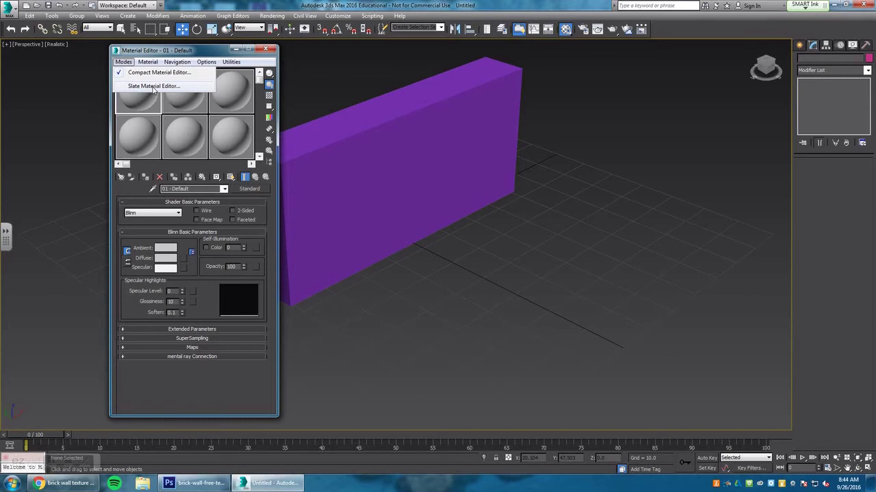
pyautogui.click(154, 86)
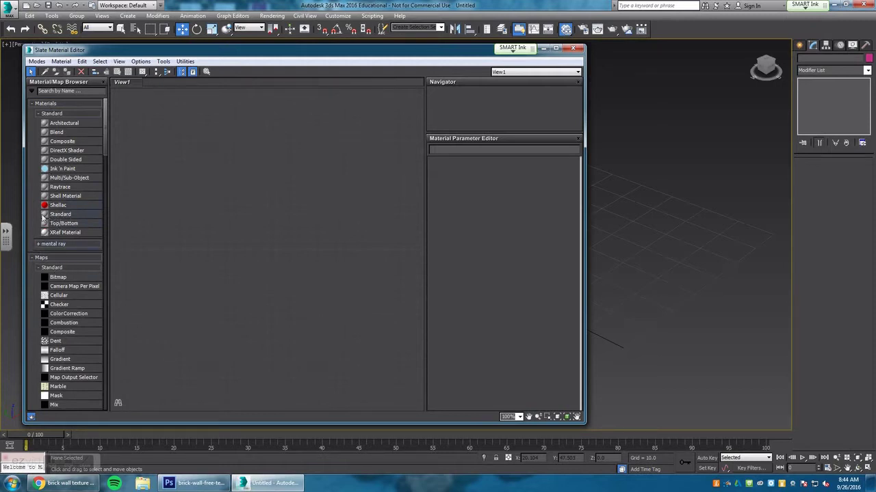
# Add a Standard material node (Material #25) and a Bitmap map node to View1
pyautogui.click(275, 180)
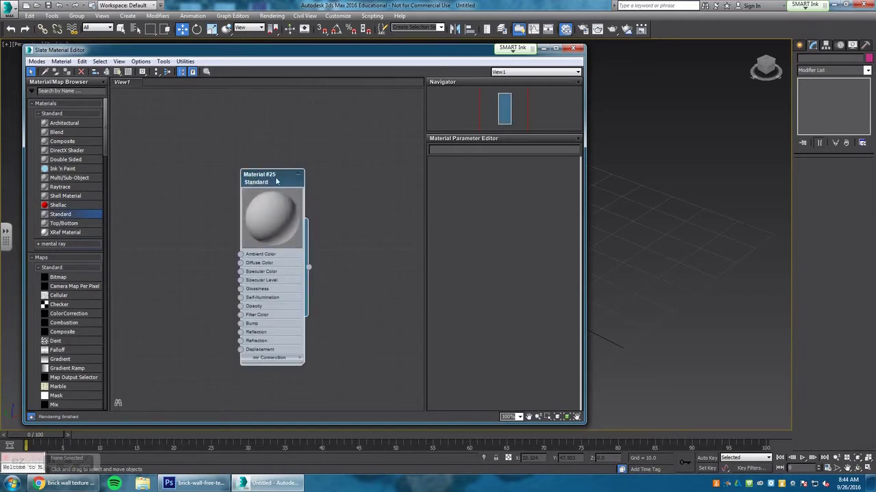
pyautogui.moveTo(279, 180); pyautogui.dragTo(298, 134)
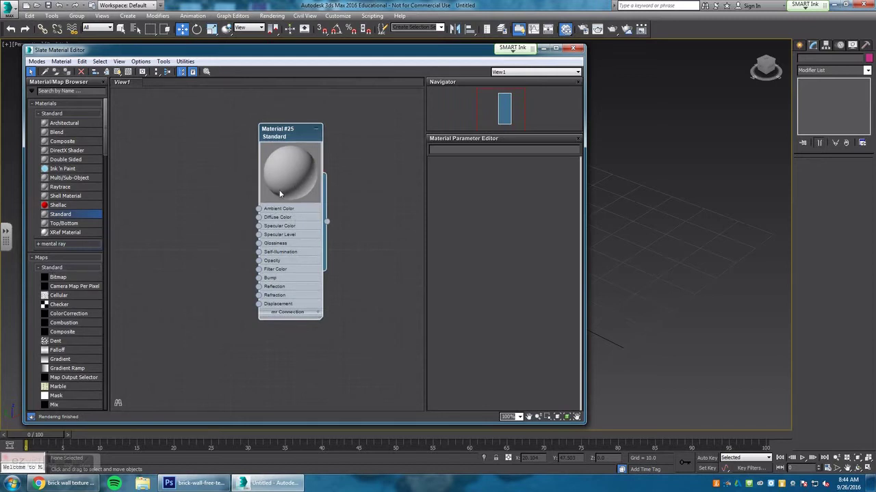
pyautogui.click(52, 278)
pyautogui.moveTo(159, 200); pyautogui.dragTo(160, 199)
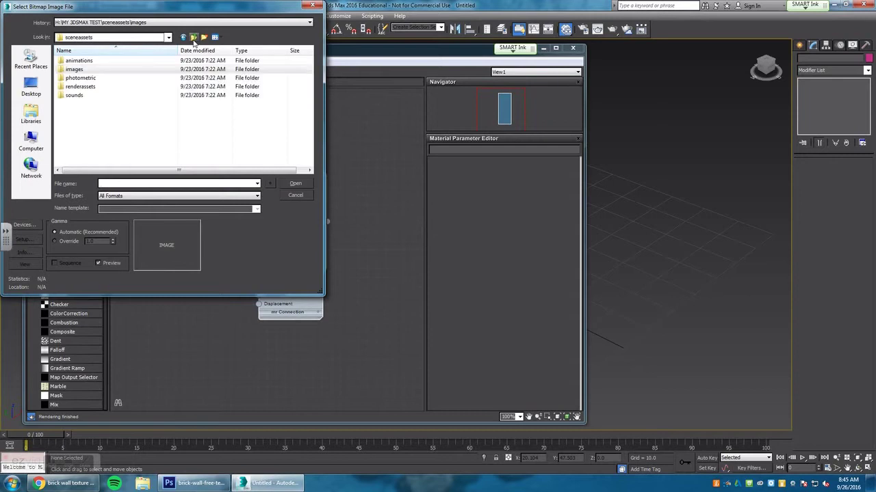
# Load brick-wall-free-textures-01.png from H: > My3DSMax > images > Textures > bricks as the bitmap
pyautogui.click(31, 140)
pyautogui.doubleClick(78, 99)
pyautogui.doubleClick(75, 140)
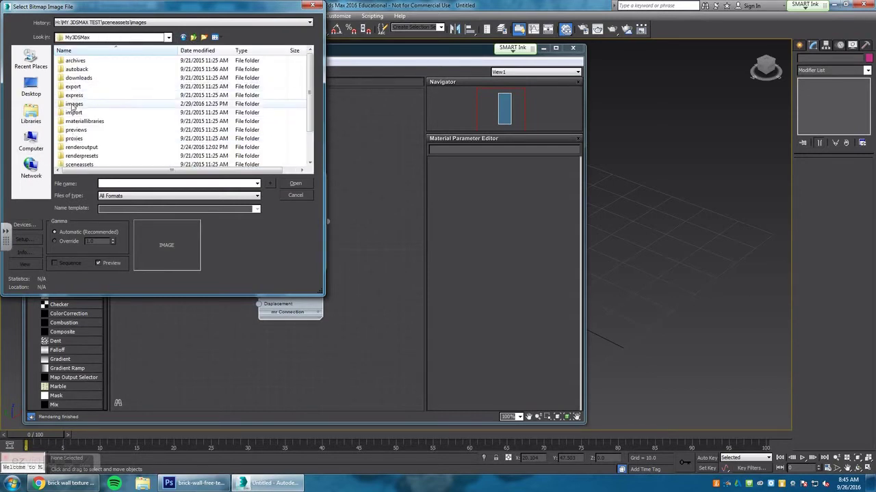
pyautogui.doubleClick(72, 103)
pyautogui.doubleClick(74, 82)
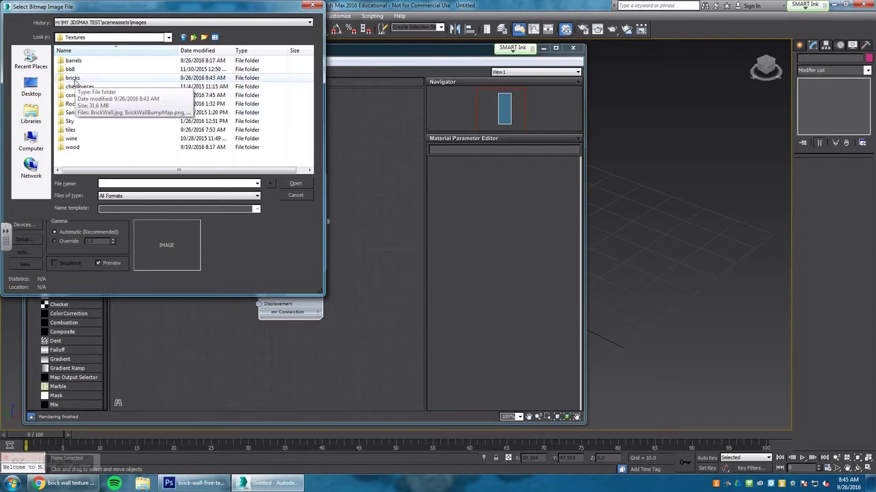
pyautogui.doubleClick(73, 79)
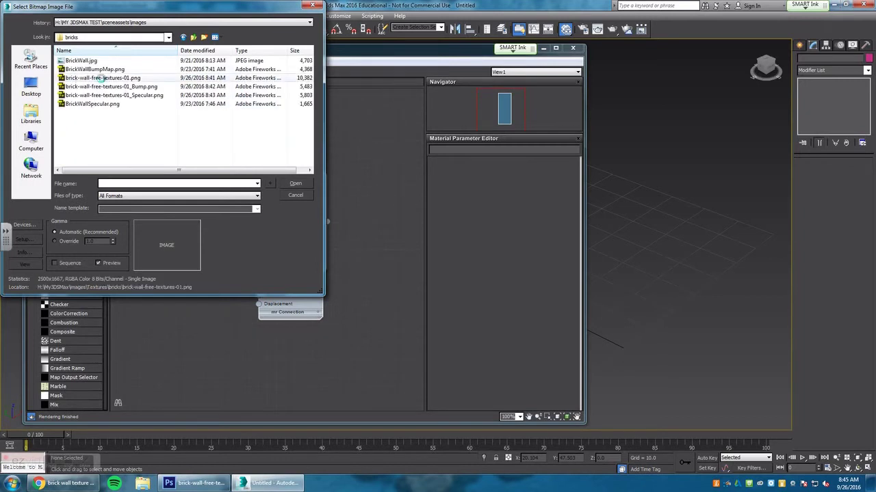
pyautogui.doubleClick(107, 78)
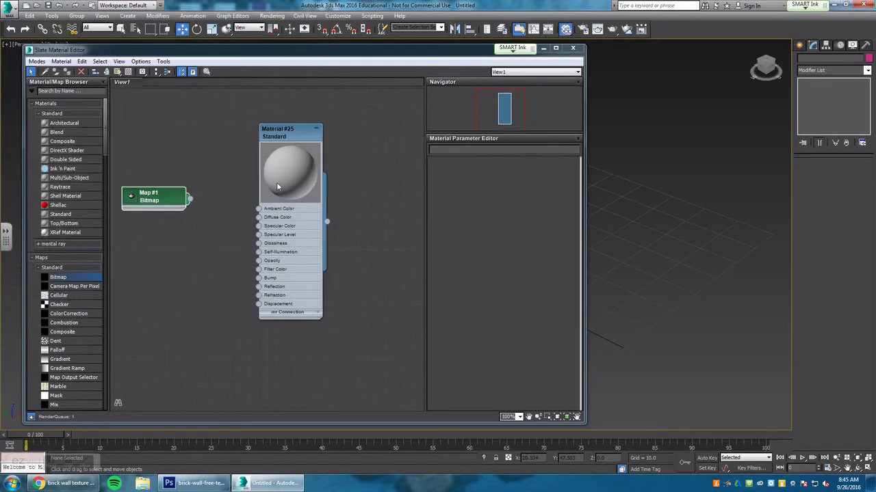
# Expand Map #1 and wire it into Material #25's Diffuse Color input
pyautogui.doubleClick(170, 202)
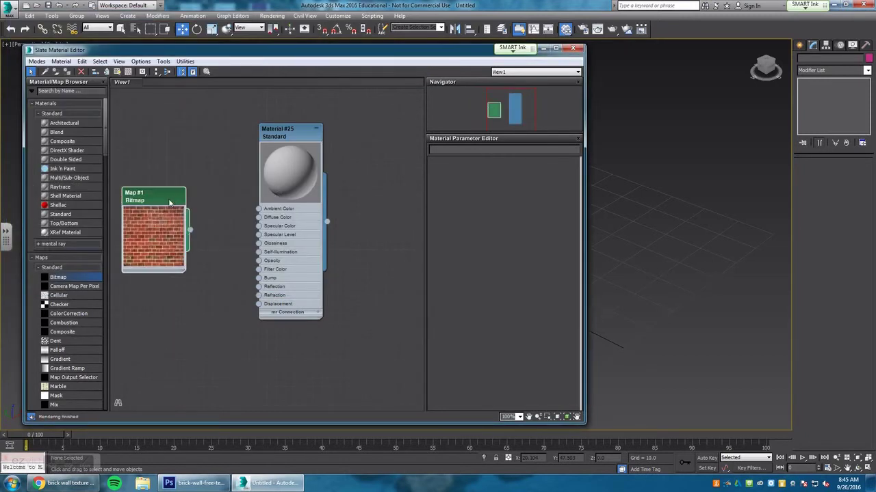
pyautogui.moveTo(187, 192); pyautogui.dragTo(205, 164)
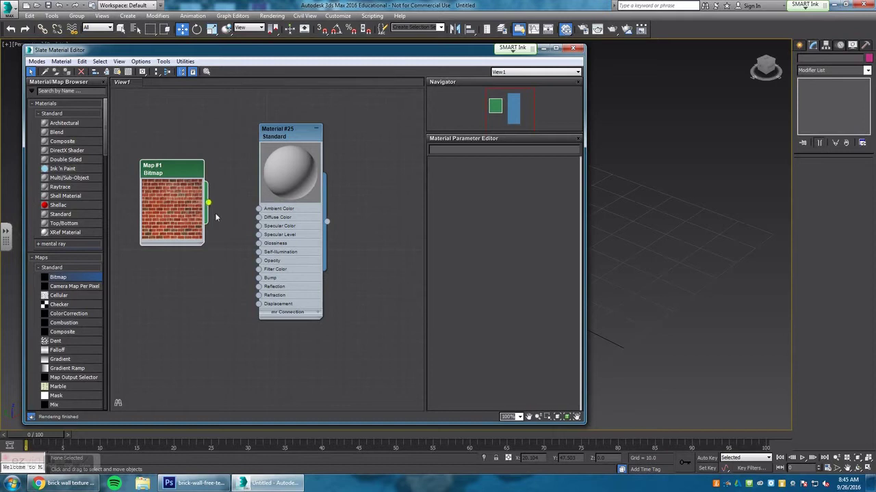
pyautogui.moveTo(239, 220); pyautogui.dragTo(261, 219)
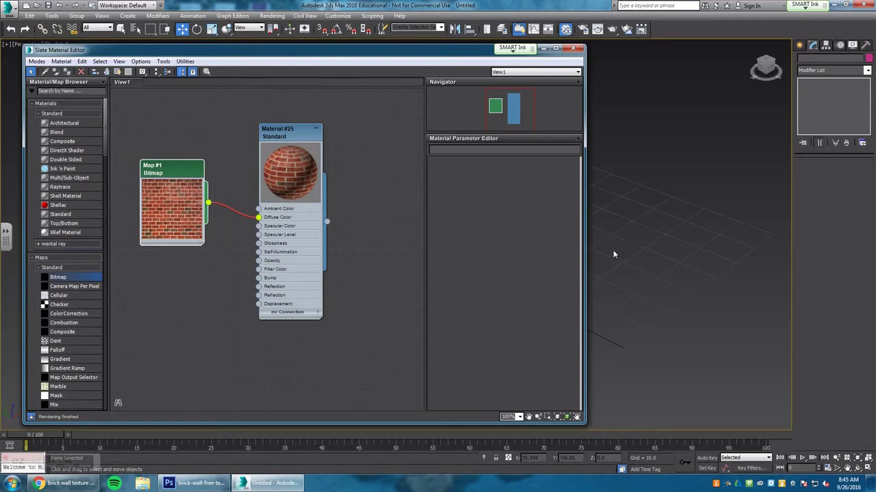
# Bring the purple box into view, dismiss a stray assignment pop-up, and select the box
pyautogui.moveTo(613, 254); pyautogui.dragTo(718, 320, button='middle')
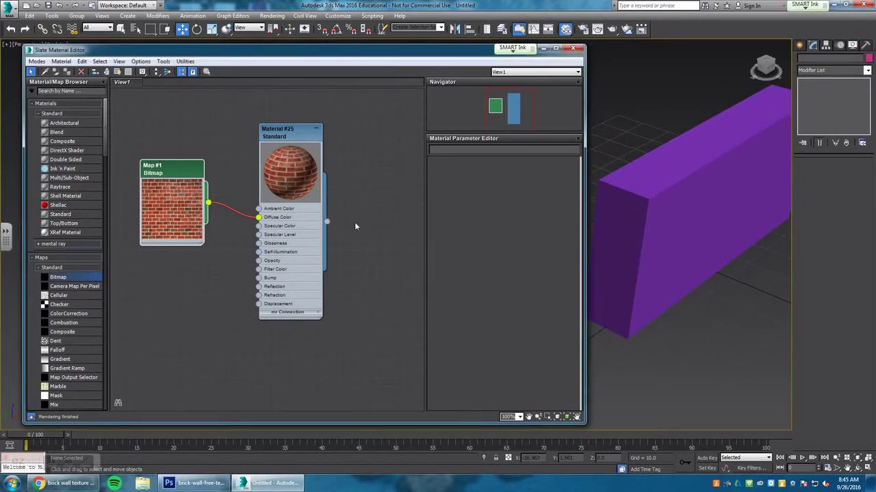
pyautogui.moveTo(327, 222)
pyautogui.mouseDown()
pyautogui.moveTo(363, 208)
pyautogui.moveTo(602, 200)
pyautogui.moveTo(622, 236)
pyautogui.moveTo(335, 221)
pyautogui.mouseUp()
pyautogui.click(286, 131)
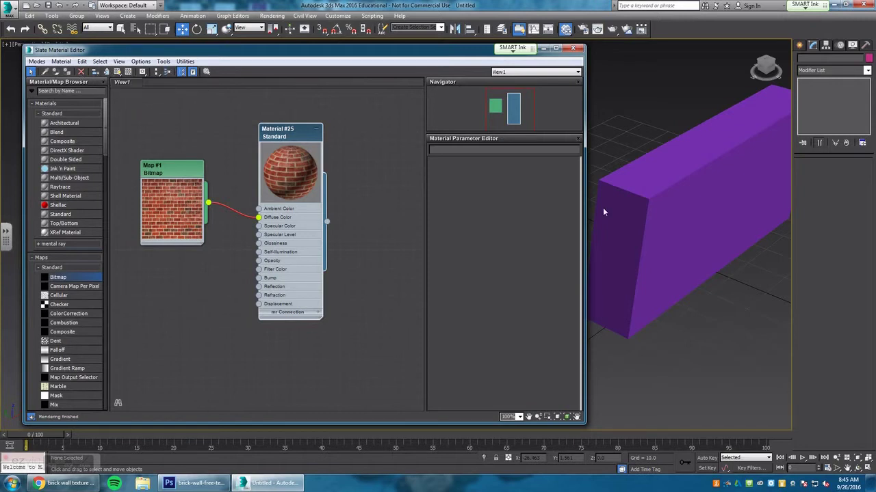
pyautogui.click(116, 72)
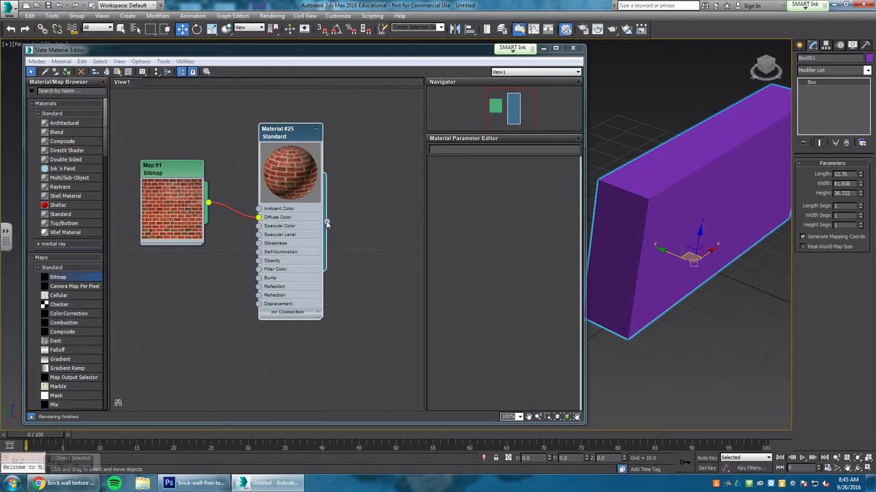
# Assign Material #25 to the wall box and turn on Show Shaded Material in Viewport
pyautogui.moveTo(332, 223)
pyautogui.mouseDown()
pyautogui.moveTo(663, 255)
pyautogui.moveTo(646, 255)
pyautogui.mouseUp()
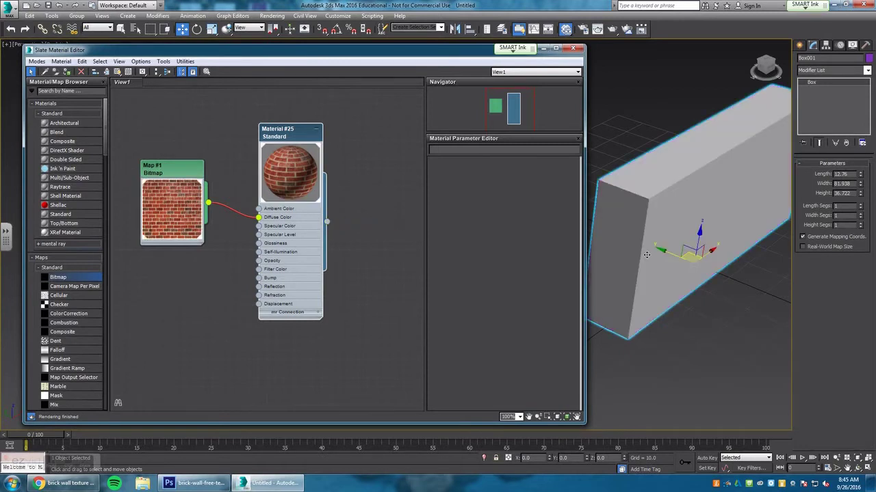
pyautogui.doubleClick(272, 131)
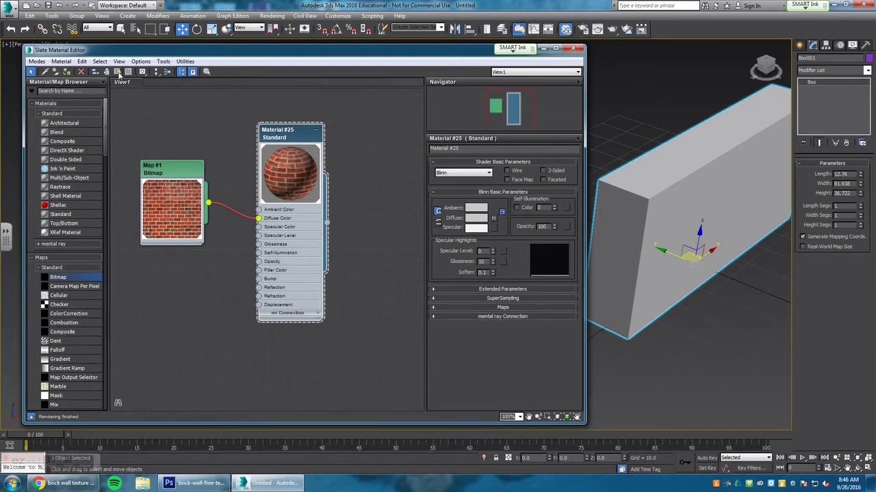
pyautogui.click(118, 72)
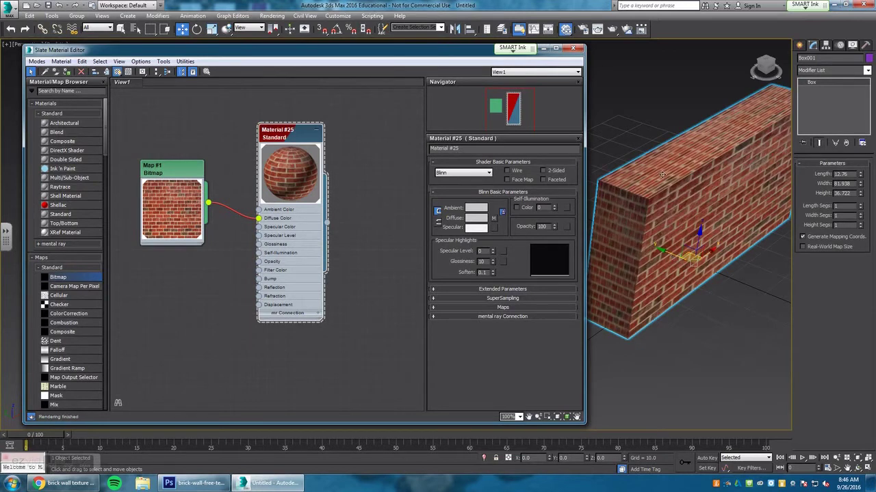
pyautogui.moveTo(177, 169); pyautogui.dragTo(187, 132)
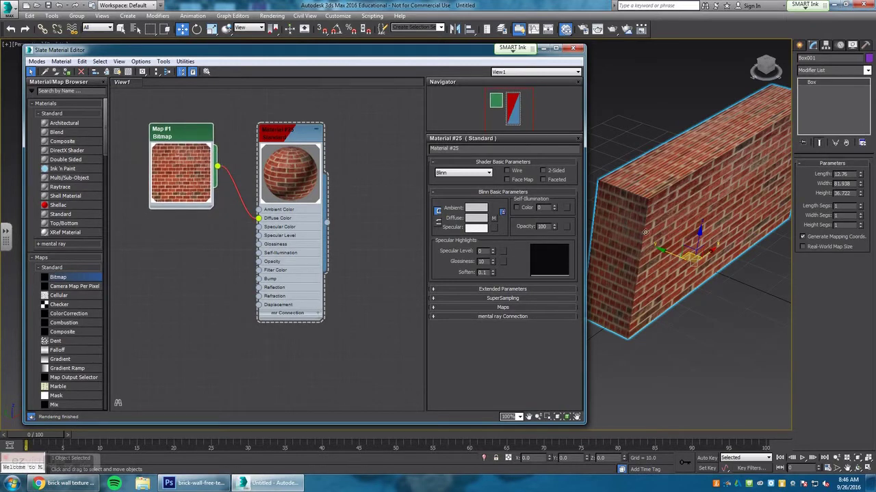
pyautogui.scroll(1, 660, 250)
pyautogui.scroll(-1, 657, 257)
pyautogui.scroll(5, 668, 257)
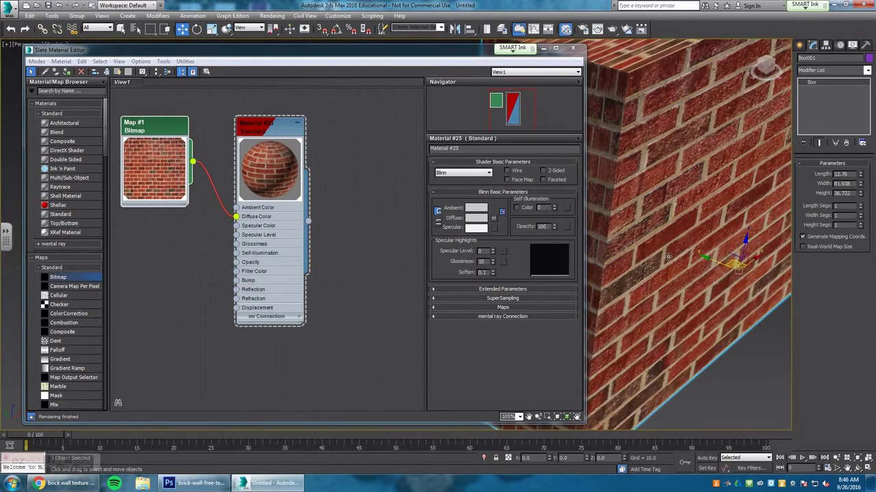
pyautogui.hotkey('shift', 'q')
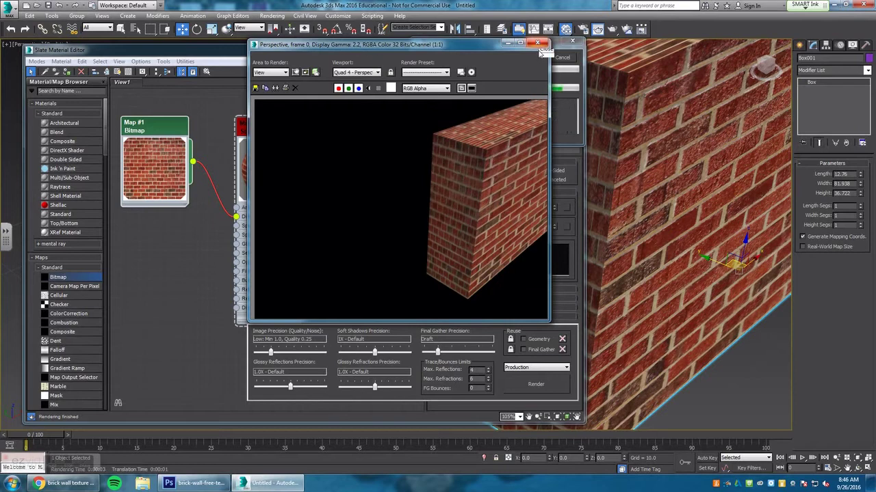
pyautogui.click(539, 44)
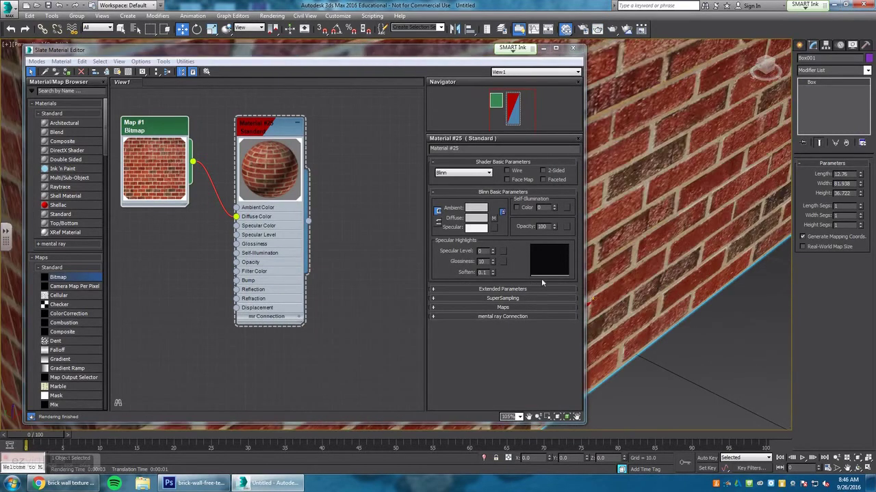
pyautogui.hotkey('shift', 'q')
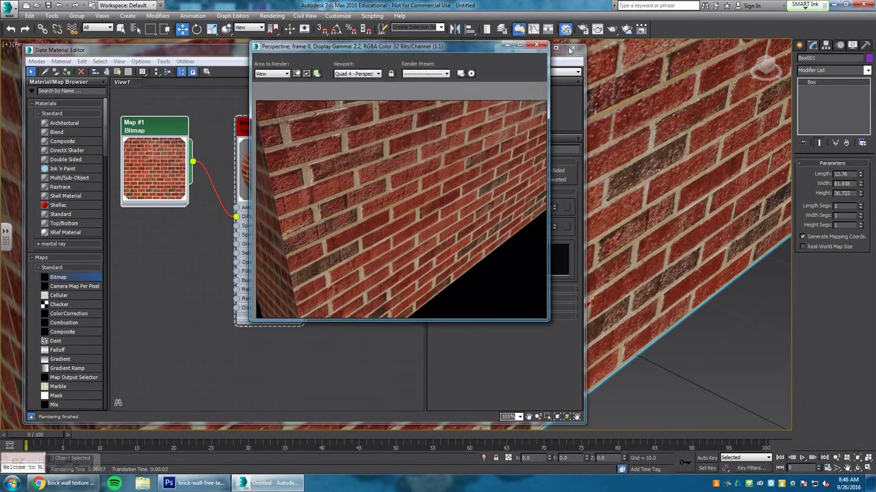
pyautogui.click(540, 44)
pyautogui.scroll(6, 614, 224)
pyautogui.scroll(5, 689, 281)
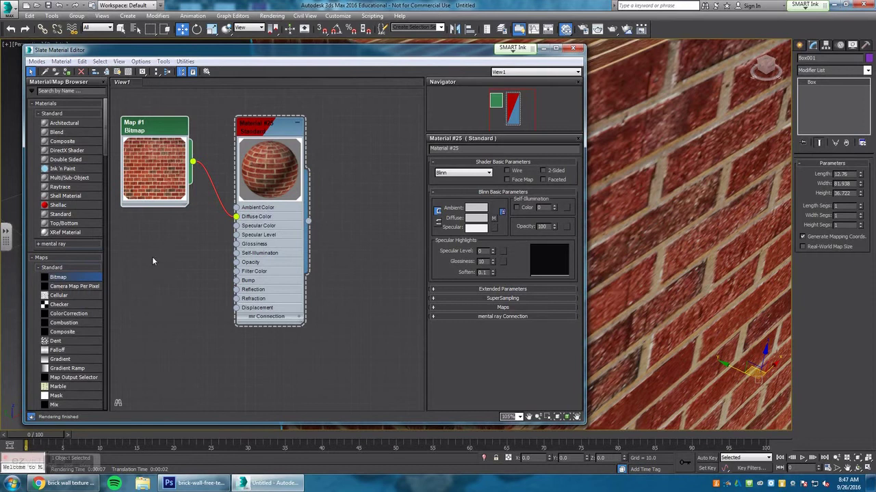
# Load brick-wall-free-textures-01_Bump.png into a new Map #2 bitmap wired to Bump
pyautogui.moveTo(152, 256); pyautogui.dragTo(152, 256)
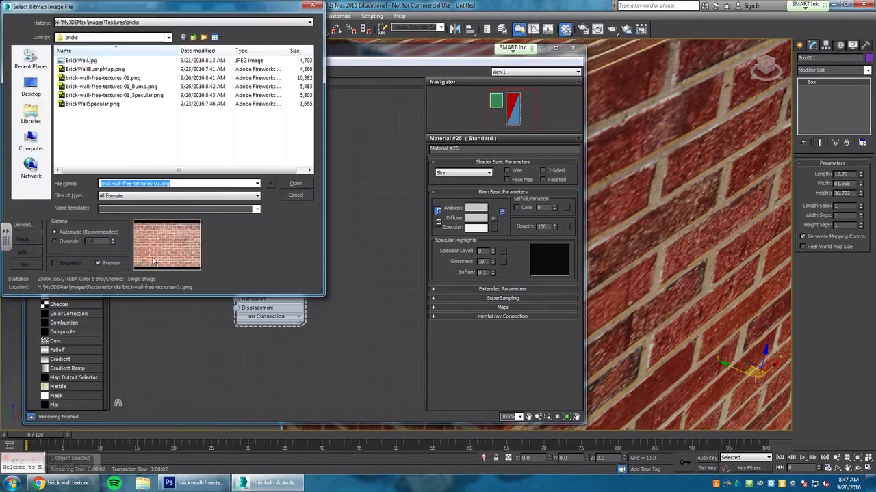
pyautogui.click(139, 87)
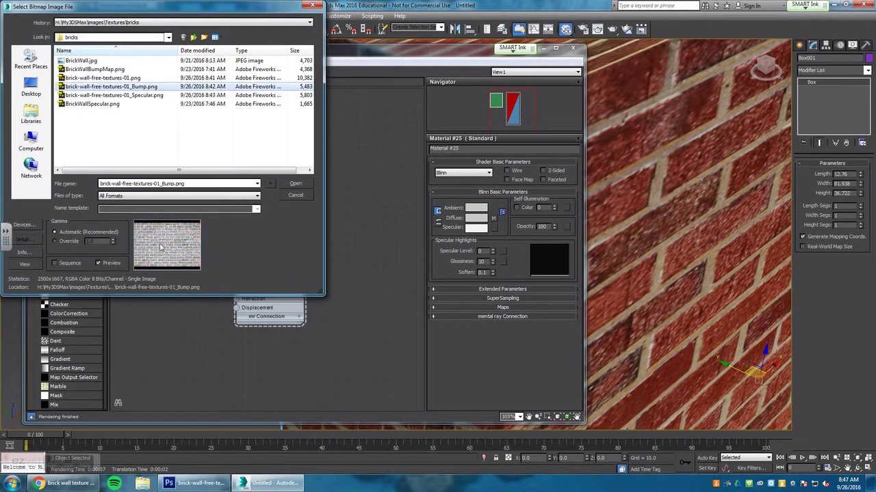
pyautogui.click(293, 183)
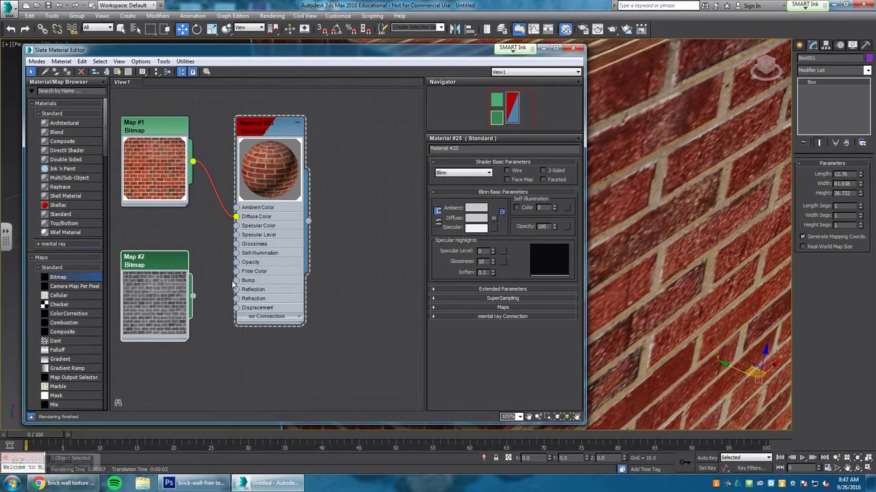
pyautogui.moveTo(193, 296); pyautogui.dragTo(236, 281)
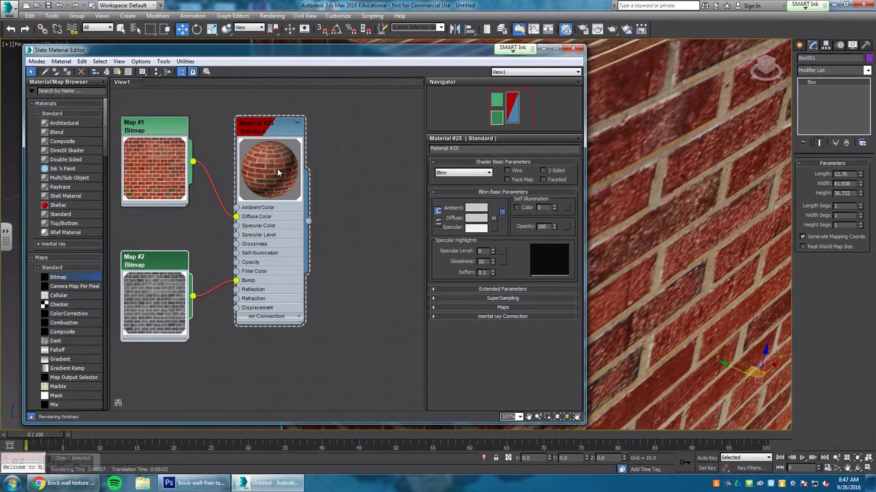
pyautogui.moveTo(158, 265); pyautogui.dragTo(158, 304)
# Add a Map #3 bitmap with brick-wall-free-textures-01_Specular.png wired to Specular Level
pyautogui.moveTo(57, 277); pyautogui.dragTo(149, 232)
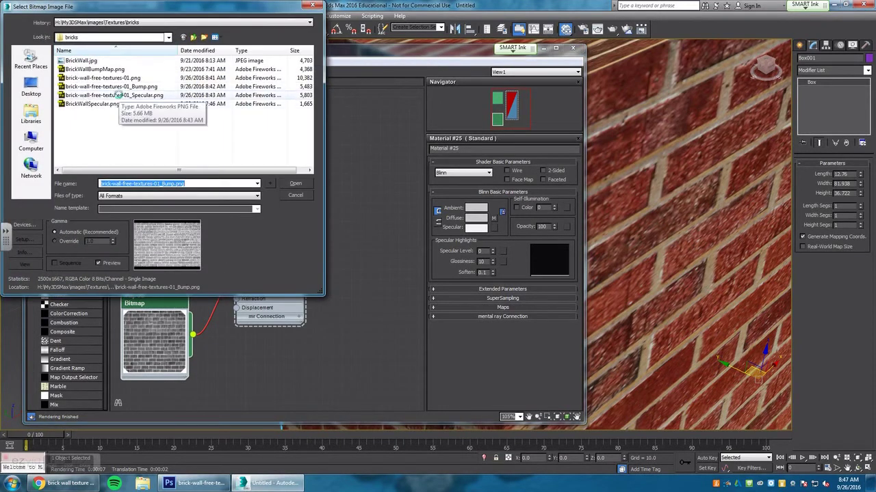
pyautogui.press('Return')
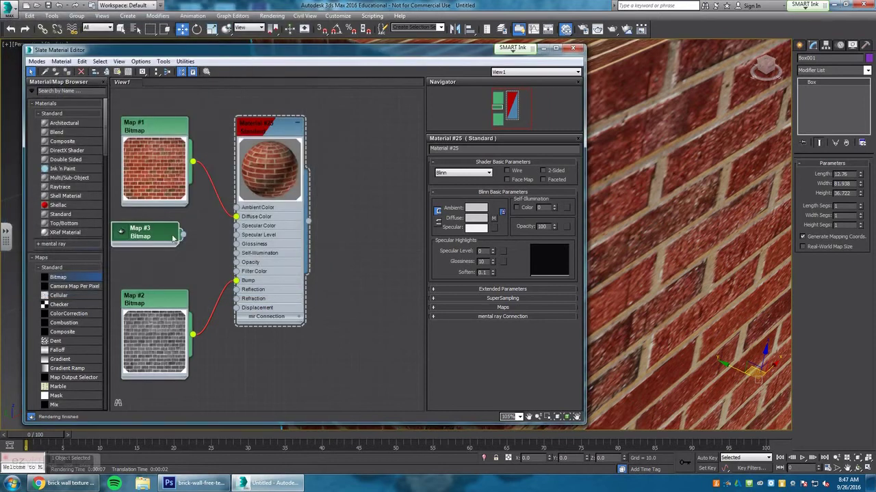
pyautogui.moveTo(202, 226); pyautogui.dragTo(237, 237)
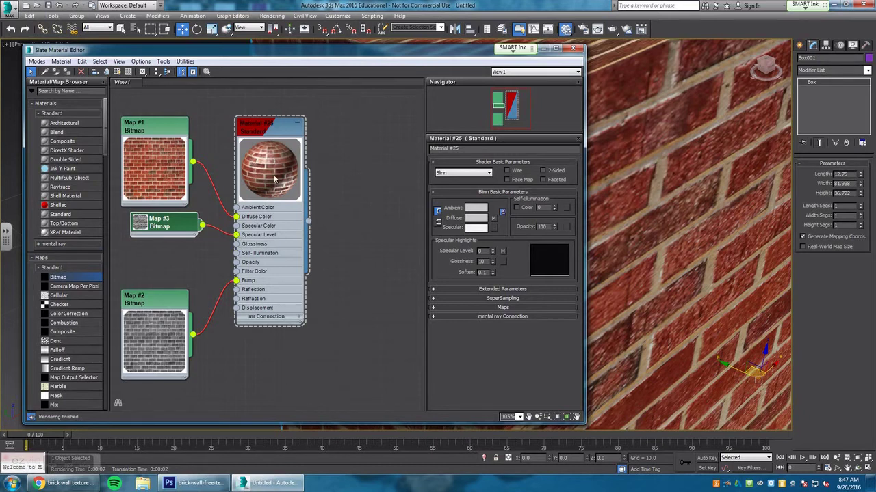
pyautogui.click(50, 464)
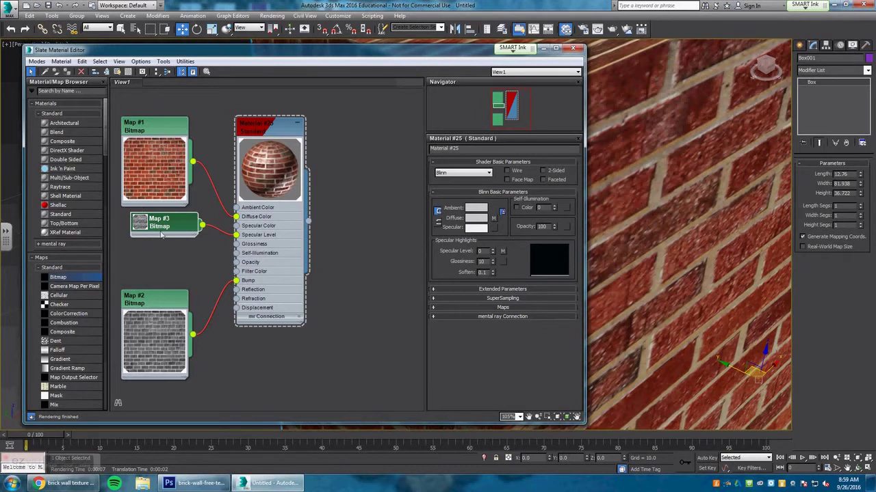
# Expand Map #3, rearrange the Map #3 and Map #2 nodes, and show Material #25's parameters
pyautogui.click(141, 220)
pyautogui.moveTo(167, 223); pyautogui.dragTo(156, 214)
pyautogui.click(157, 303)
pyautogui.moveTo(158, 303); pyautogui.dragTo(158, 312)
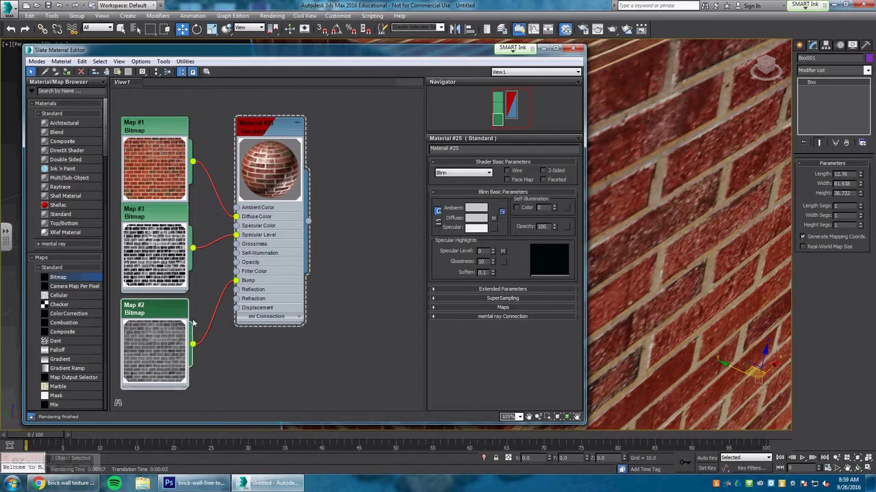
pyautogui.click(272, 134)
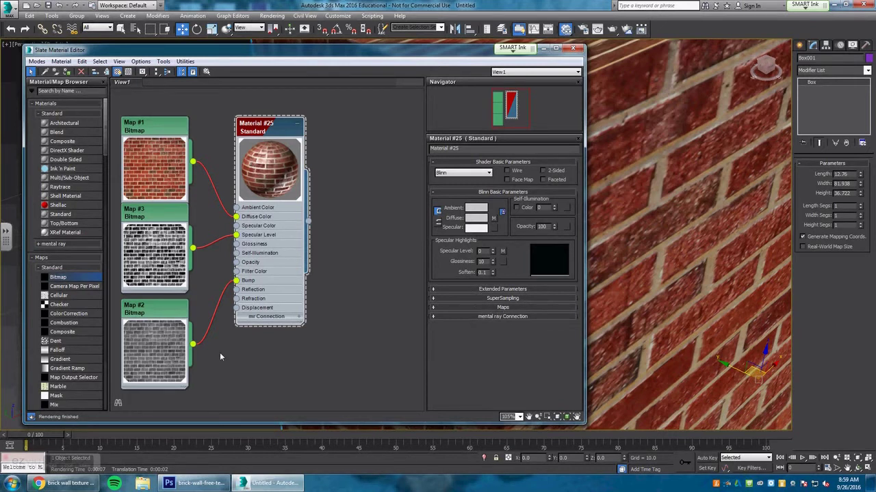
# In the Maps rollout, set Material #25's Bump amount to 80
pyautogui.click(433, 308)
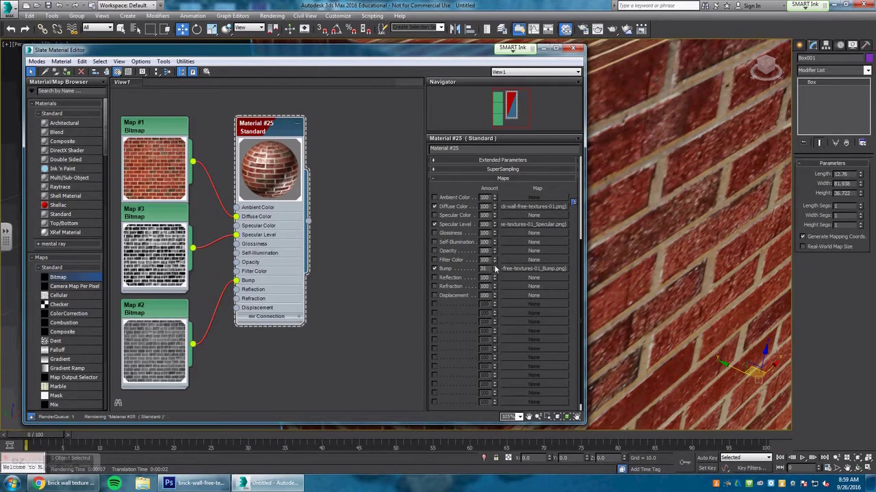
pyautogui.moveTo(494, 272); pyautogui.dragTo(468, 270)
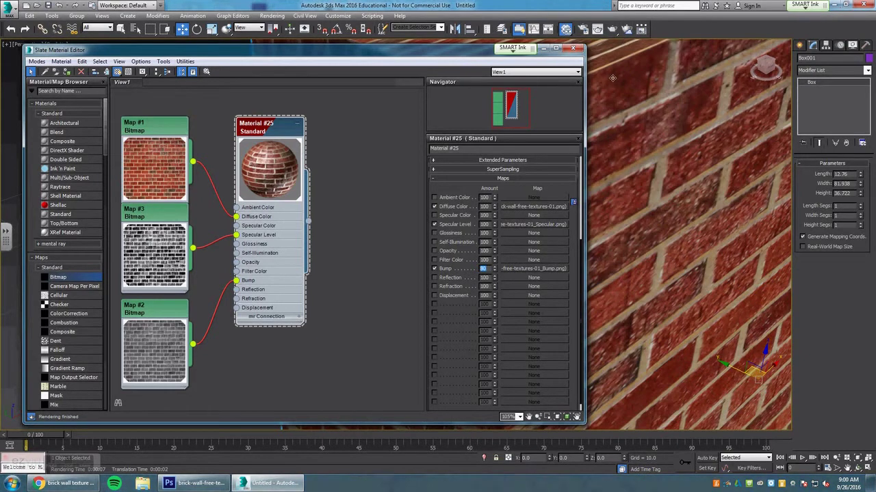
pyautogui.click(604, 126)
# Render the scene with the new bump and specular maps, then close the rendered frame
pyautogui.hotkey('shift', 'q')
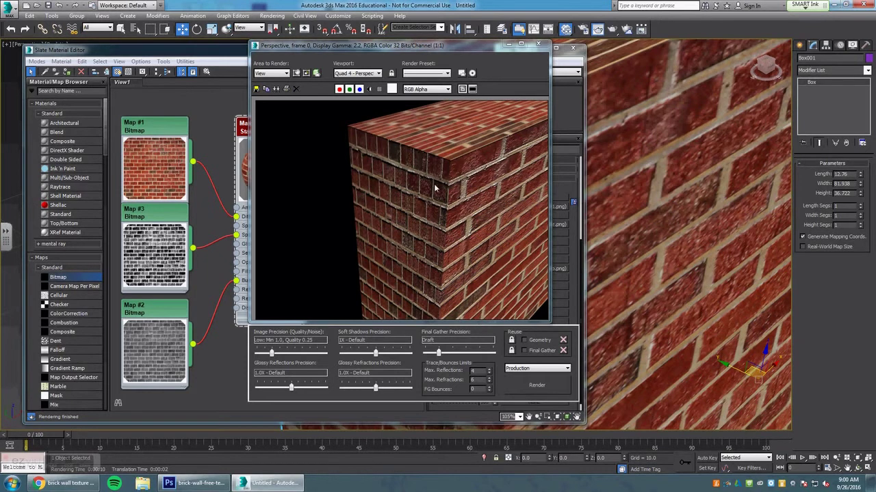
pyautogui.click(539, 45)
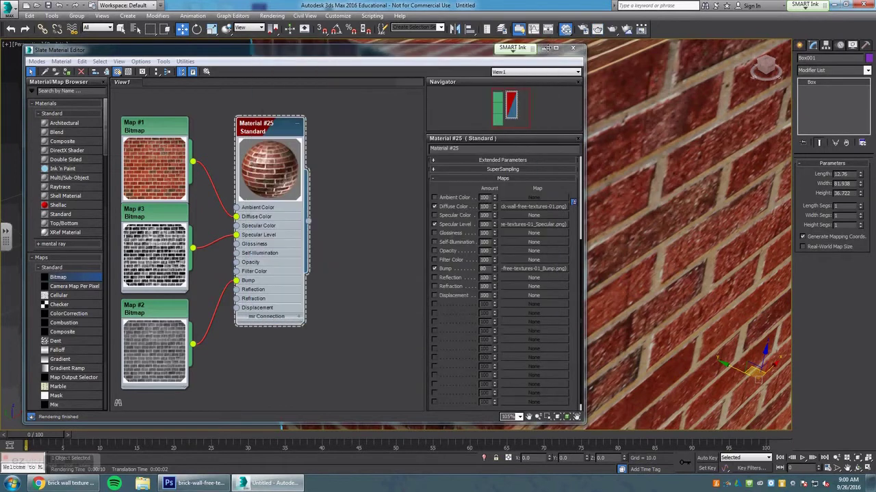
# Close the material editor, select the brick wall box, and apply a UVW Map modifier
pyautogui.click(573, 51)
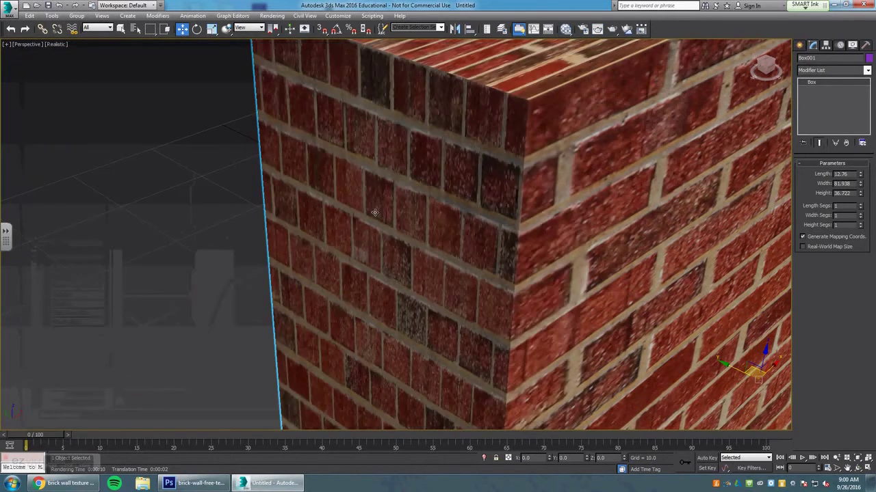
pyautogui.scroll(-5, 231, 219)
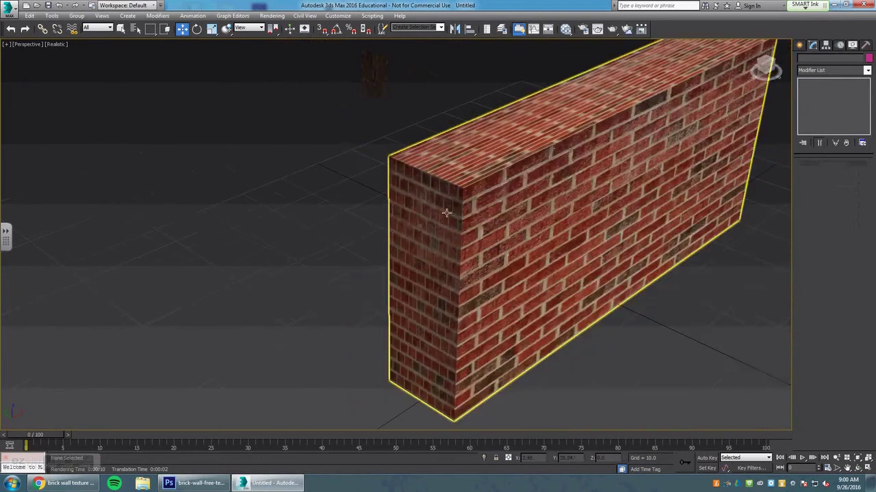
pyautogui.keyDown('alt'); pyautogui.moveTo(369, 219); pyautogui.dragTo(666, 188, button='middle'); pyautogui.keyUp('alt')
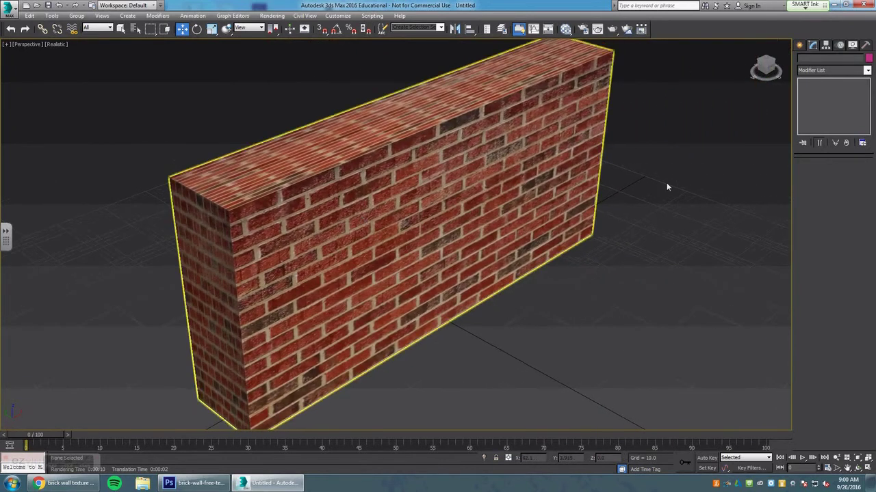
pyautogui.click(393, 155)
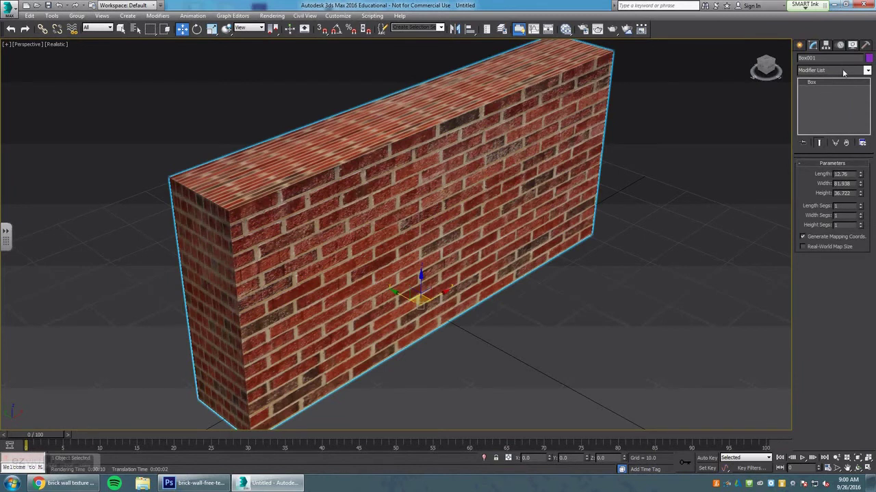
pyautogui.click(867, 70)
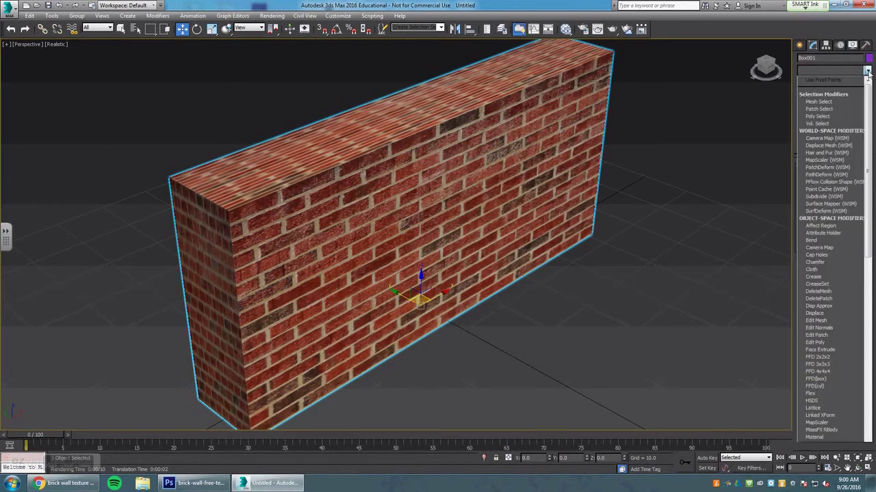
pyautogui.moveTo(868, 95); pyautogui.dragTo(871, 305)
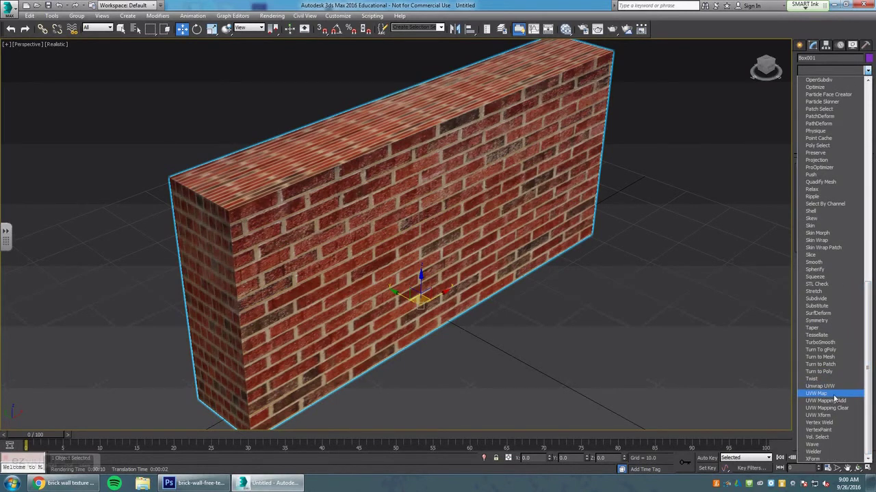
pyautogui.click(834, 395)
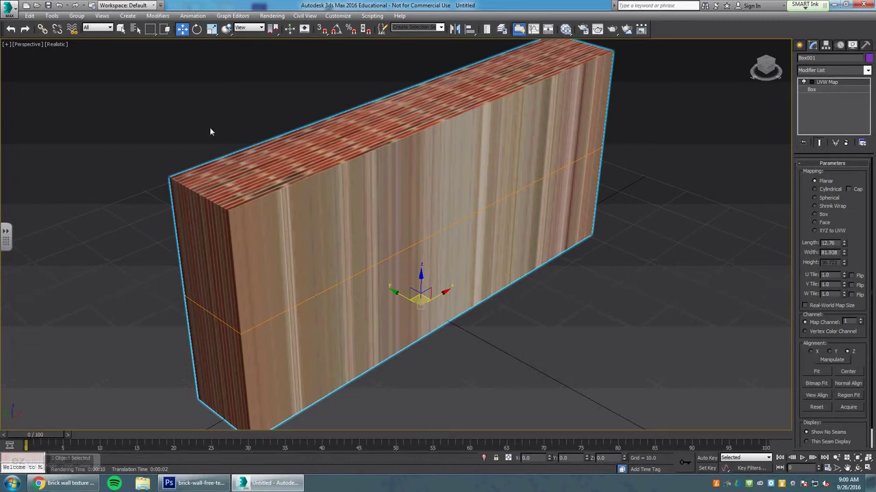
# Switch the wall's UVW Map to Box, narrow the width and raise U Tile to about 1.34
pyautogui.click(814, 215)
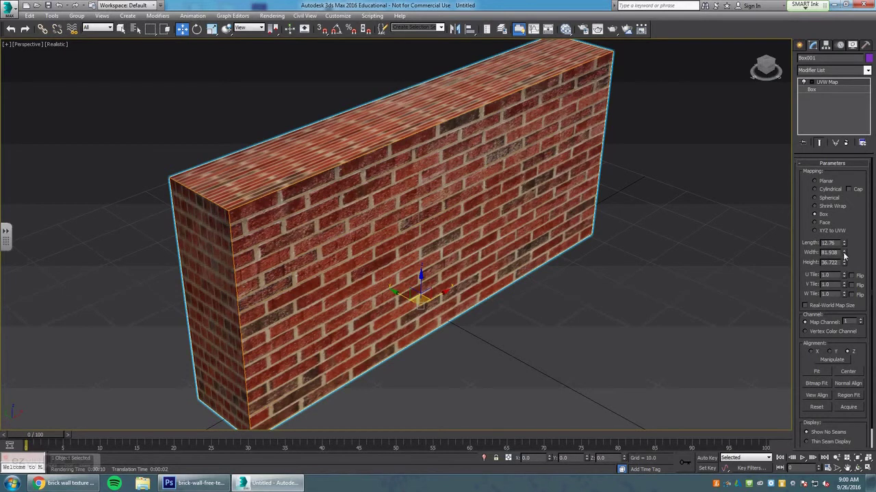
pyautogui.moveTo(844, 254); pyautogui.dragTo(835, 117)
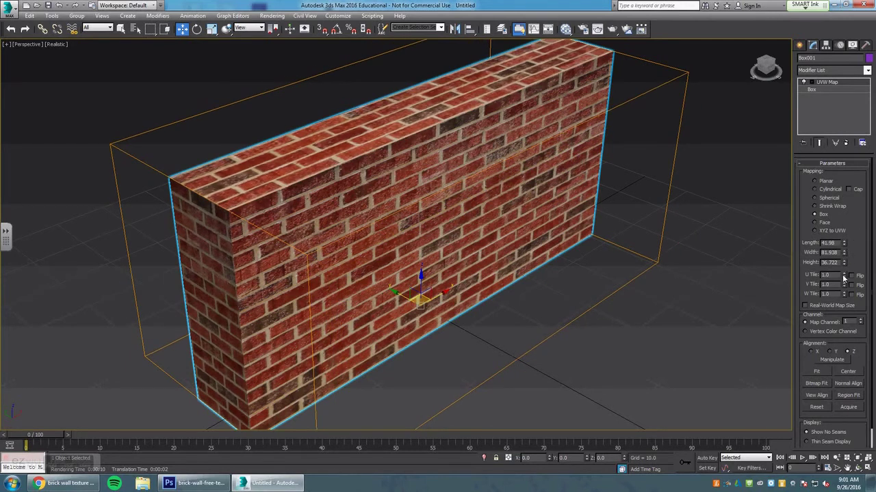
pyautogui.moveTo(844, 277); pyautogui.dragTo(845, 259)
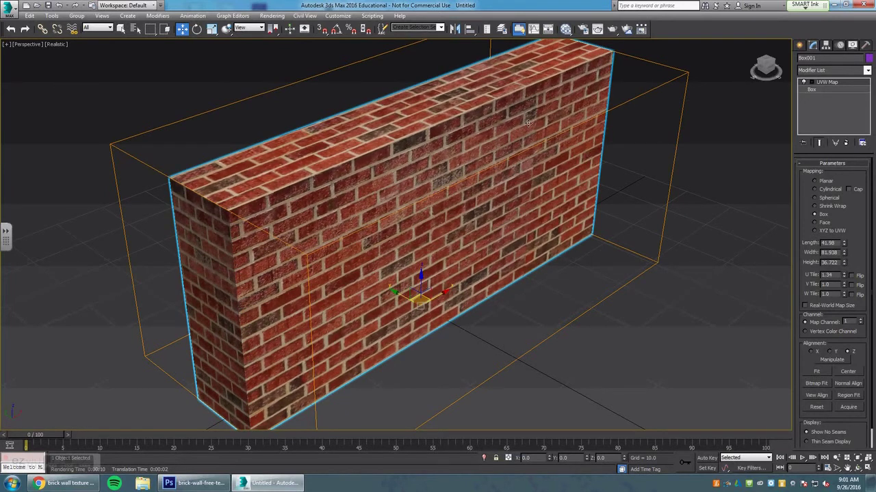
# Reselect the brick wall to show its mapping settings and orbit the view
pyautogui.click(598, 178)
pyautogui.scroll(5, 540, 164)
pyautogui.scroll(1, 474, 318)
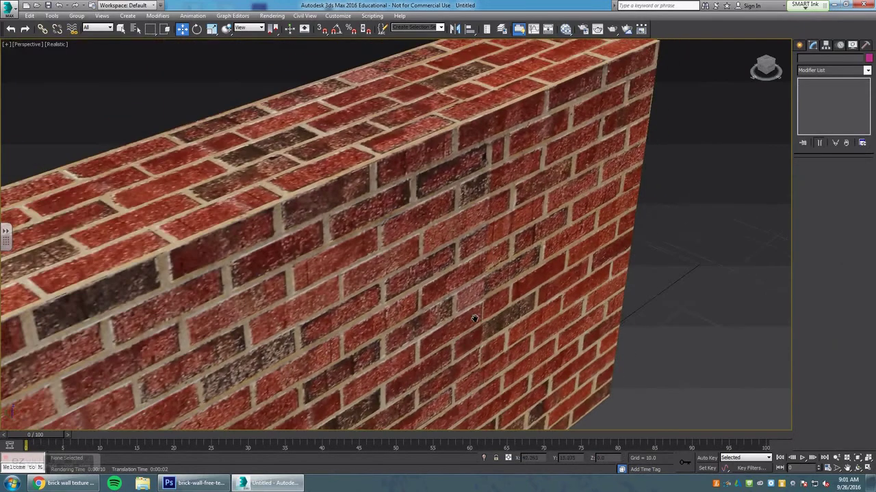
pyautogui.click(474, 318)
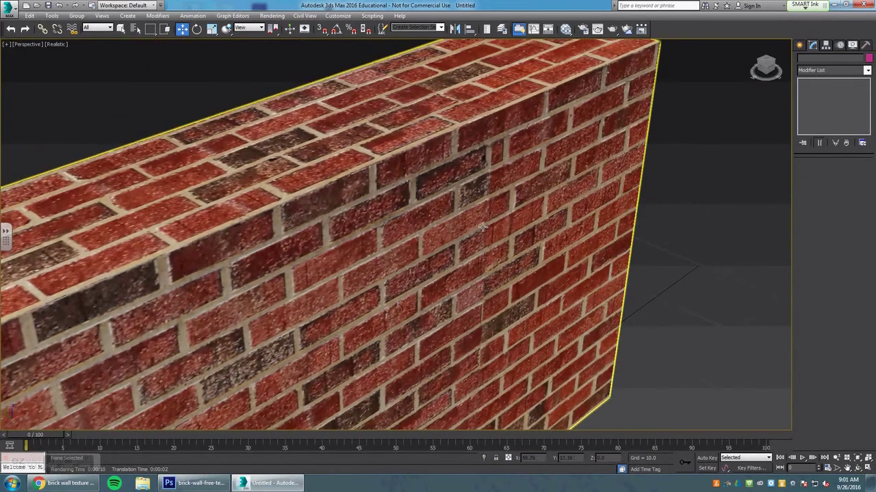
pyautogui.press('u')
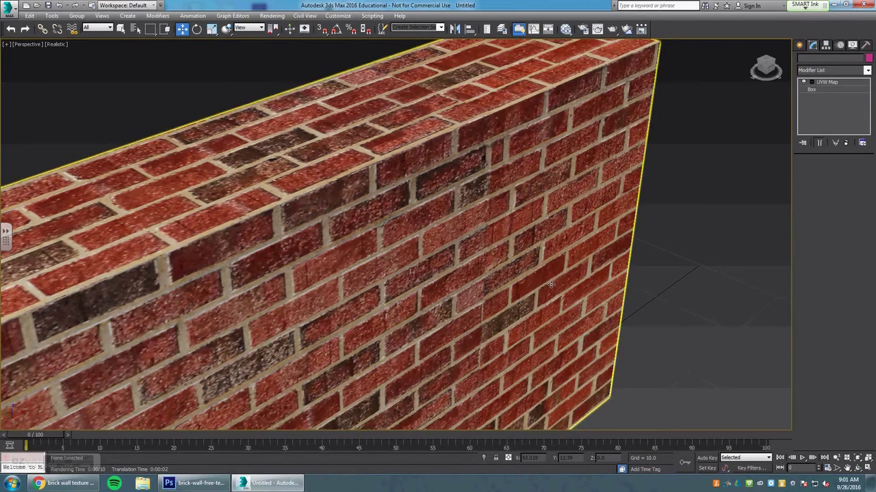
pyautogui.click(550, 283)
pyautogui.scroll(-3, 671, 282)
pyautogui.scroll(2, 587, 193)
pyautogui.scroll(-4, 586, 193)
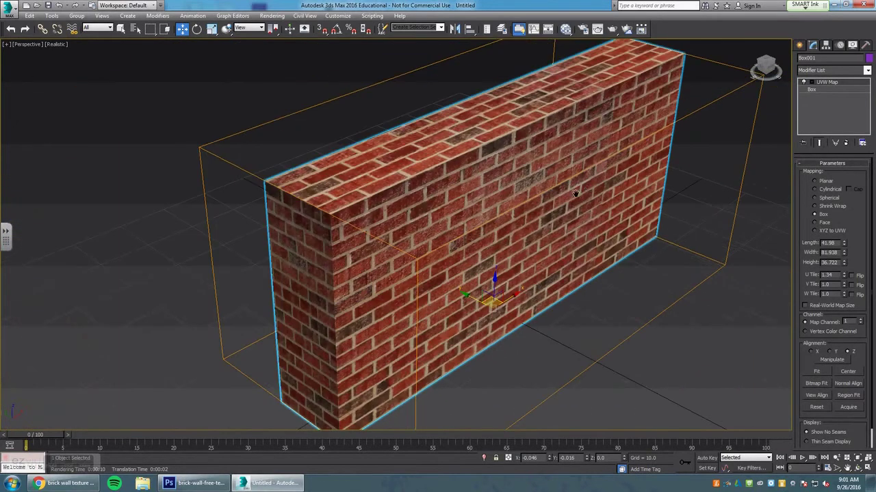
pyautogui.keyDown('alt'); pyautogui.moveTo(575, 194); pyautogui.dragTo(600, 204, button='middle'); pyautogui.keyUp('alt')
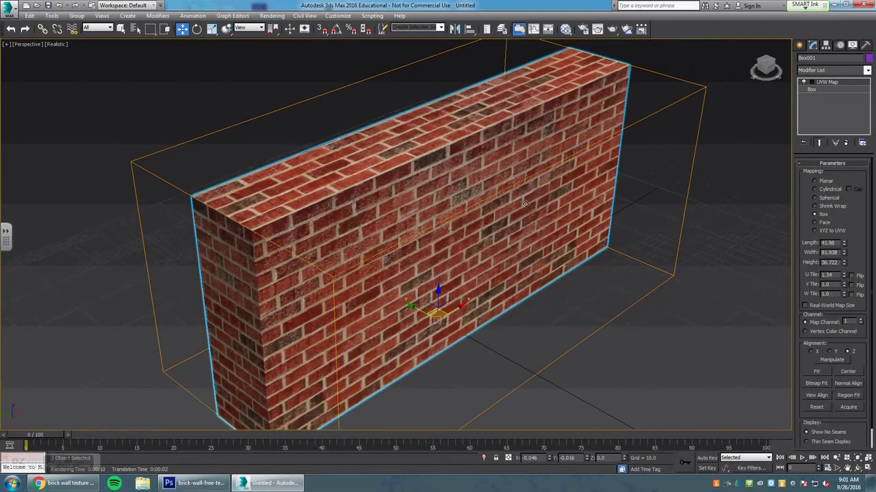
# Reset U Tile to 1.0 and fine-tune the gizmo to 41.98 × 80.299 × 36.722
pyautogui.click(845, 275)
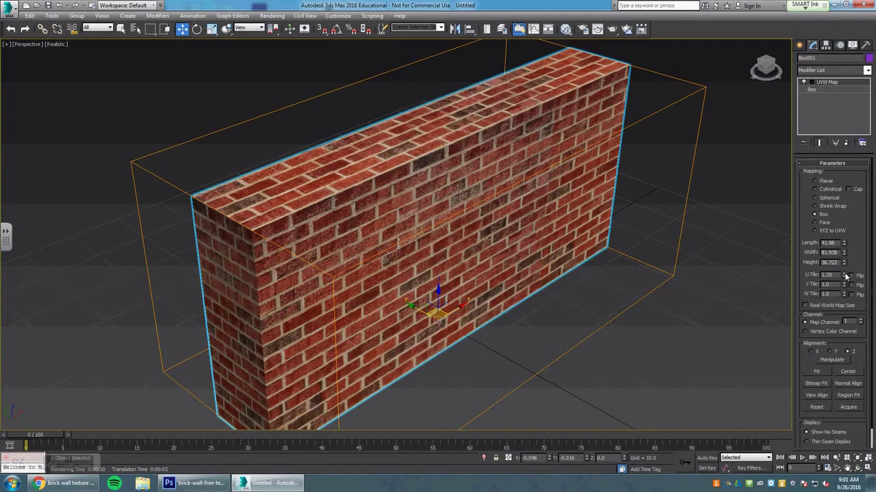
pyautogui.doubleClick(832, 276)
pyautogui.write('1')
pyautogui.press('Return')
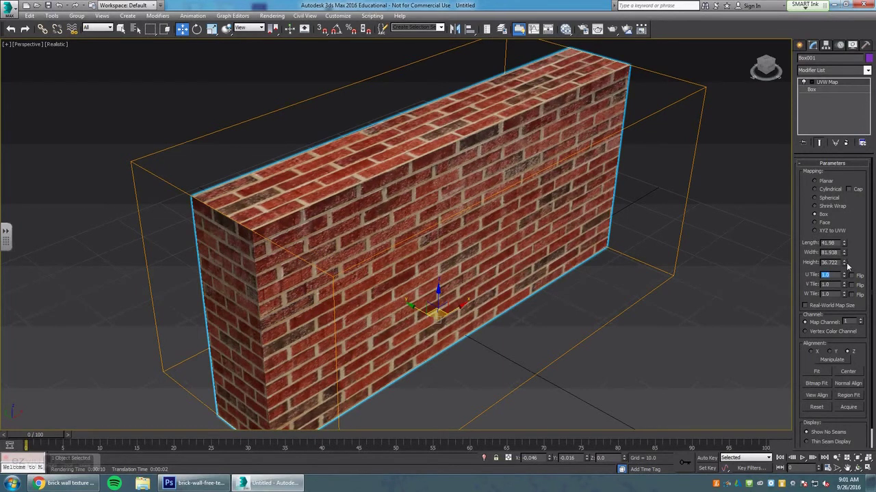
pyautogui.moveTo(845, 263); pyautogui.dragTo(850, 271)
pyautogui.hotkey('ctrl', 'z')
pyautogui.hotkey('ctrl', 'z')
pyautogui.moveTo(844, 252); pyautogui.dragTo(846, 260)
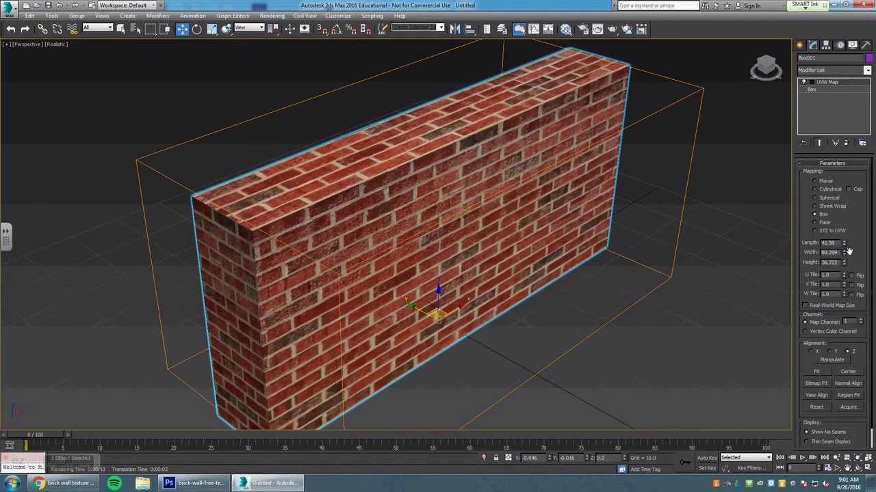
pyautogui.click(168, 251)
pyautogui.scroll(-5, 316, 225)
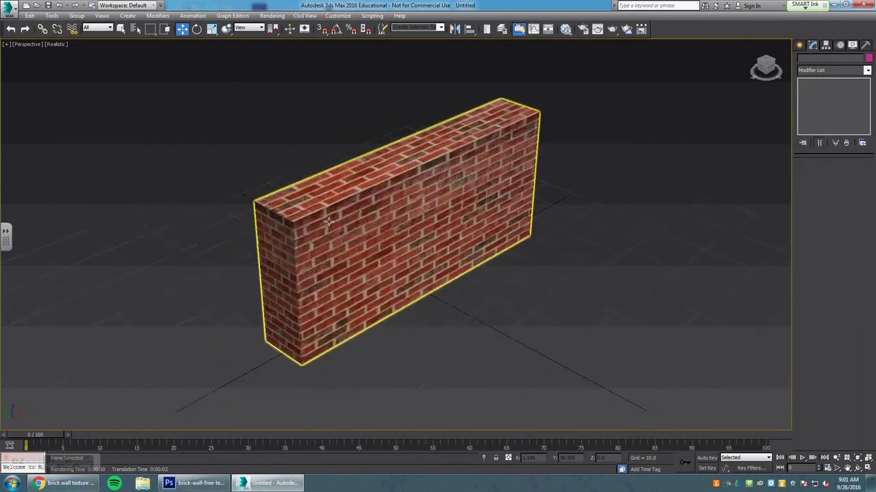
pyautogui.scroll(3, 406, 260)
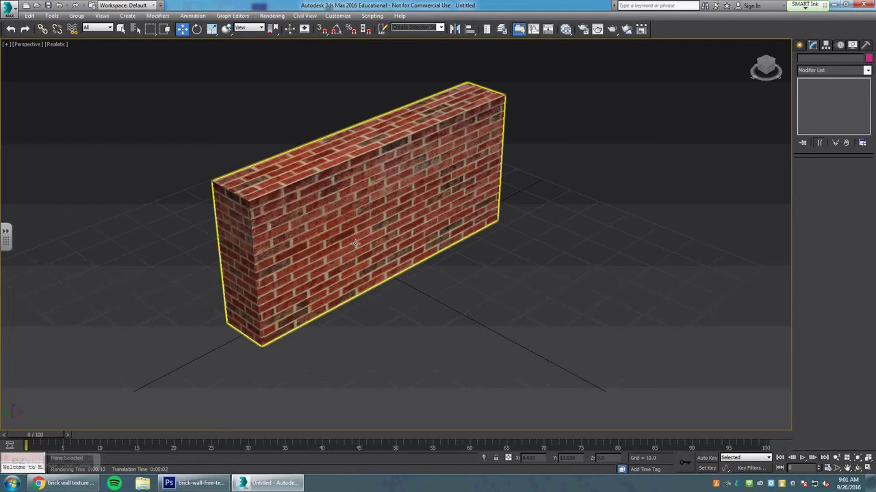
pyautogui.keyDown('alt'); pyautogui.moveTo(356, 244); pyautogui.dragTo(394, 263, button='middle'); pyautogui.keyUp('alt')
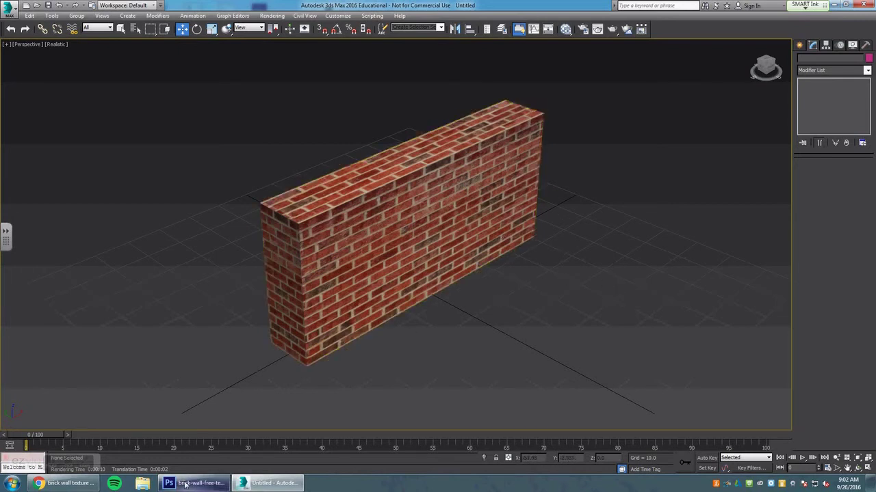
# Leave the brick search results in Chrome and show the black-and-white brick image in Photoshop
pyautogui.click(63, 483)
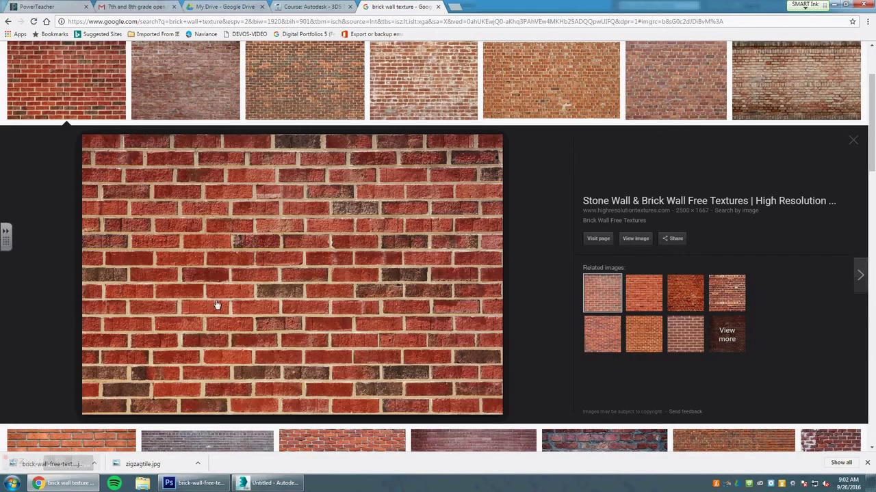
pyautogui.scroll(3, 221, 179)
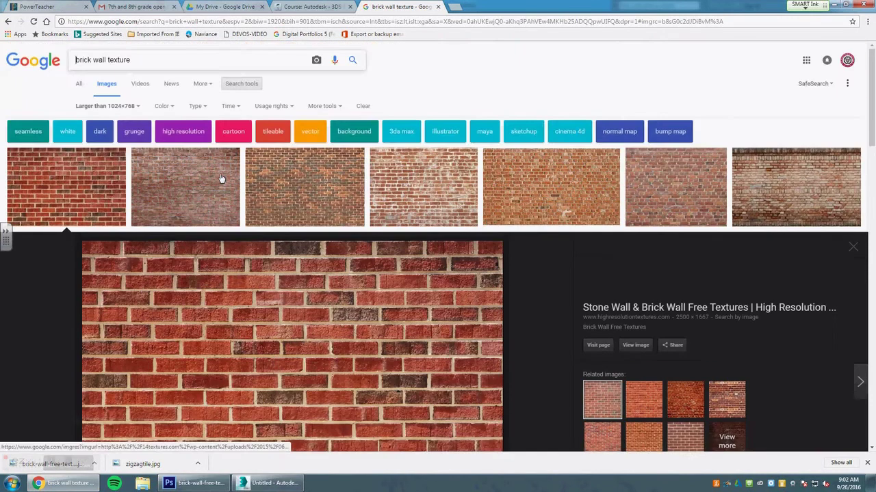
pyautogui.click(826, 5)
pyautogui.click(195, 483)
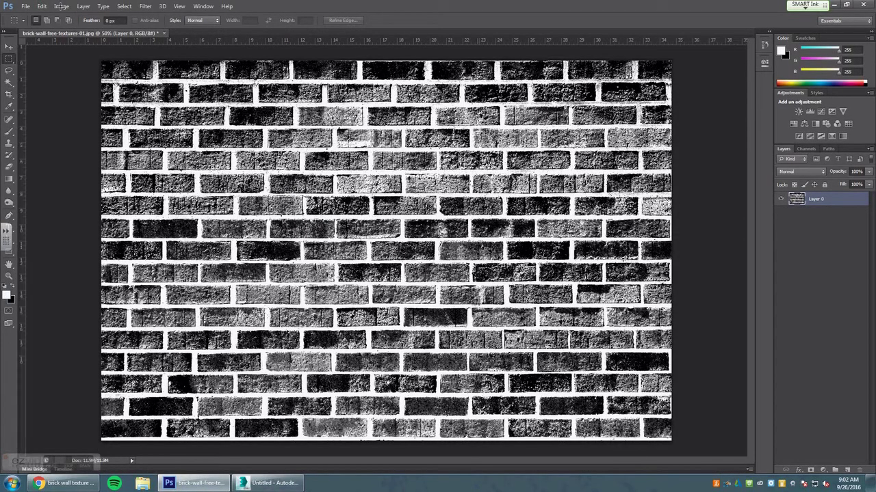
# Desaturate the brick image with Hue/Saturation set to Saturation -100
pyautogui.click(61, 6)
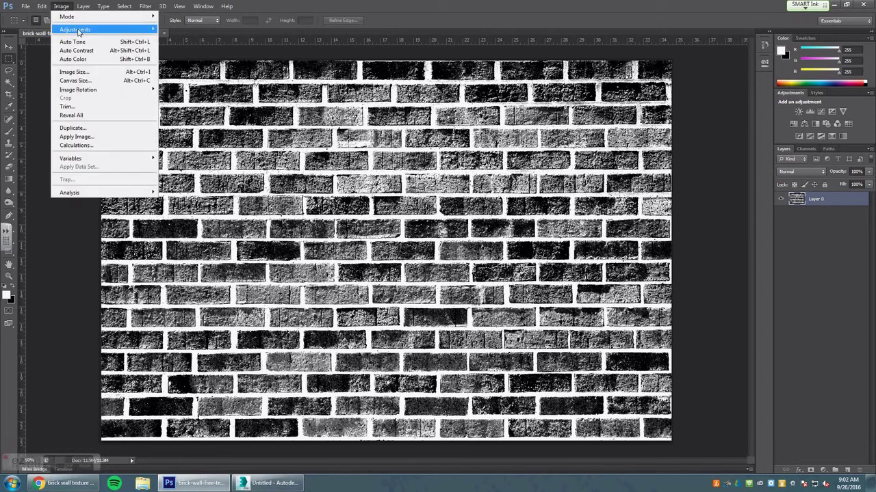
pyautogui.moveTo(78, 31)
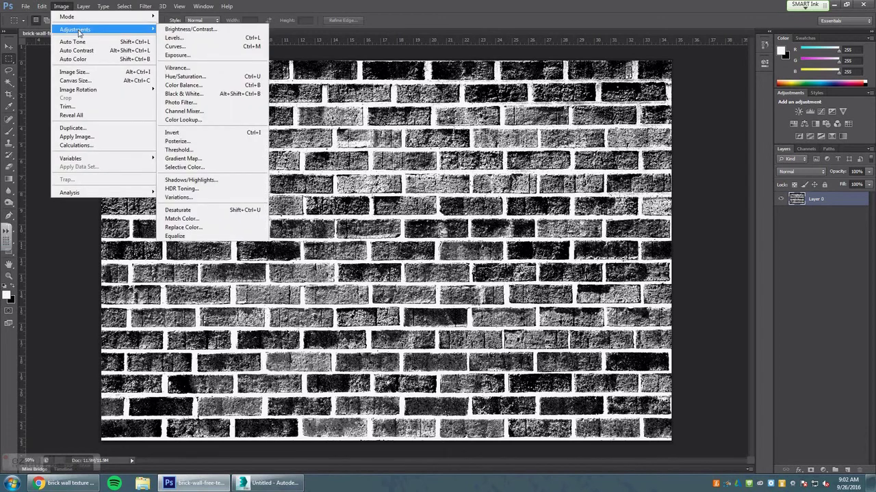
pyautogui.click(210, 76)
pyautogui.moveTo(617, 224)
pyautogui.mouseDown()
pyautogui.moveTo(638, 224)
pyautogui.moveTo(626, 225)
pyautogui.mouseUp()
pyautogui.write('-100')
pyautogui.press('Tab')
pyautogui.press('Return')
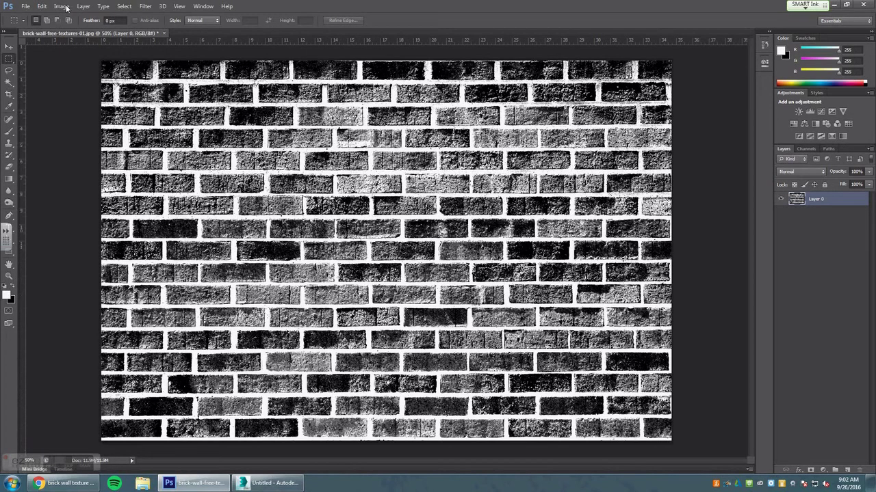
# Close the Image menu without choosing a command and minimise Photoshop to return to 3ds Max
pyautogui.click(61, 7)
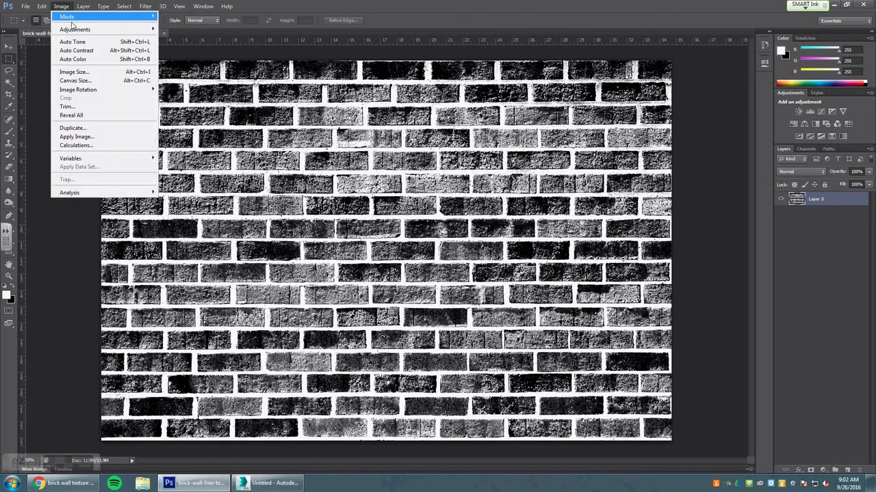
pyautogui.moveTo(102, 29)
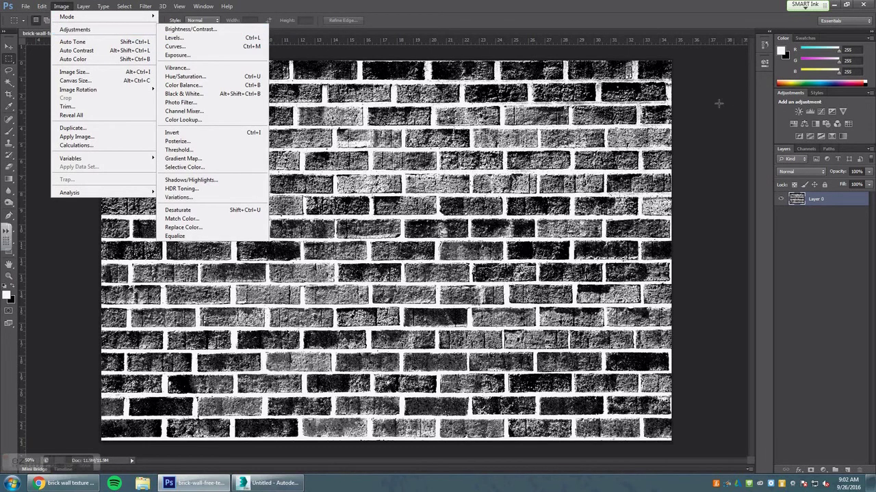
pyautogui.click(788, 39)
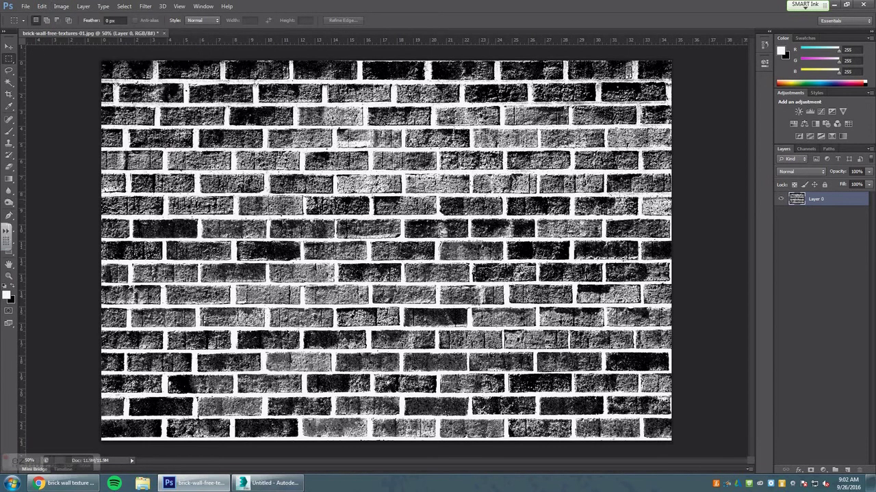
pyautogui.click(834, 4)
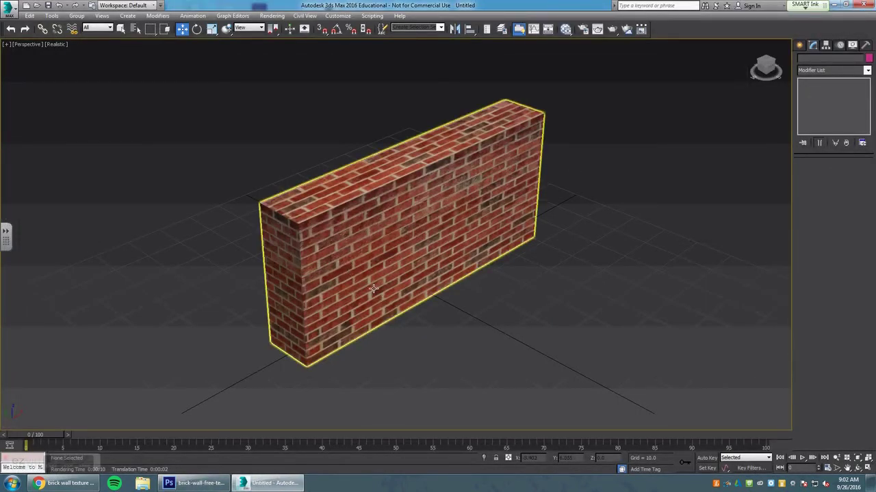
pyautogui.hotkey('ctrl', 'd')
pyautogui.click(347, 177)
pyautogui.click(484, 329)
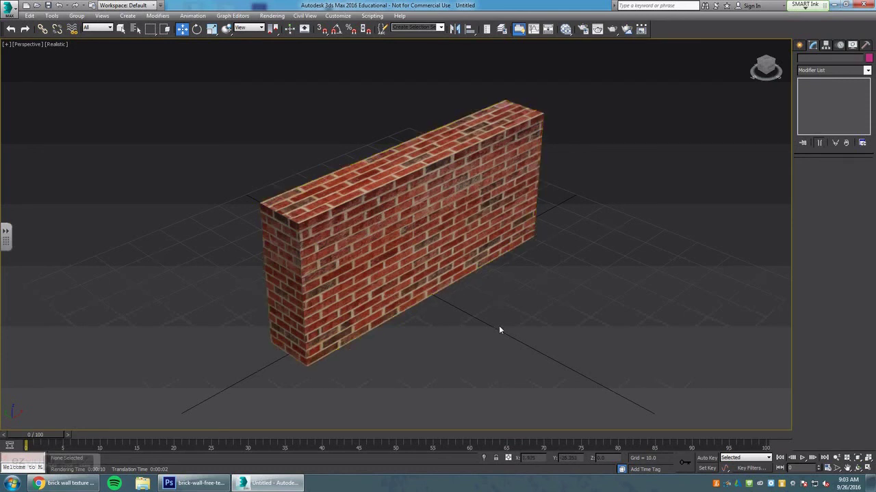